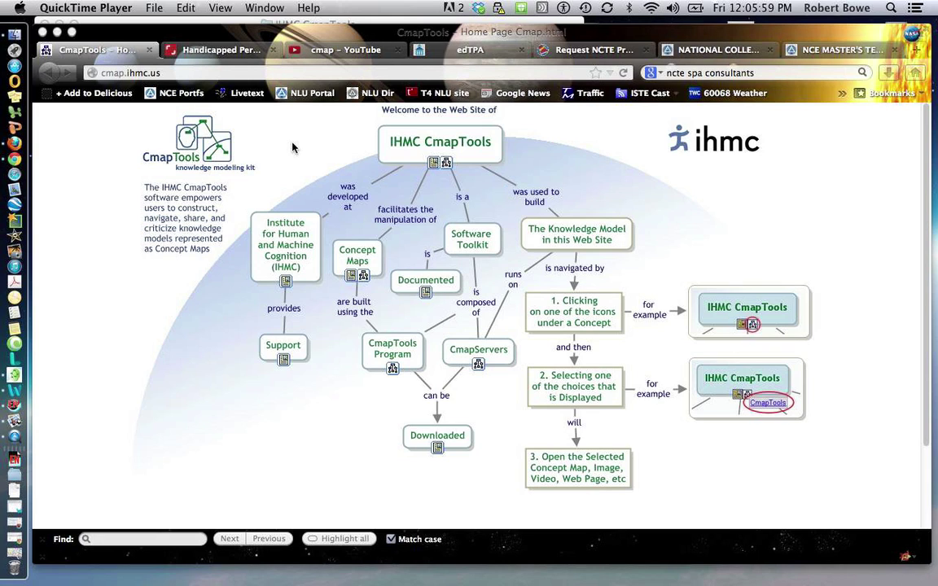
Open the CmapTools Download Information and Forms page and review the registration form's fields
click(435, 167)
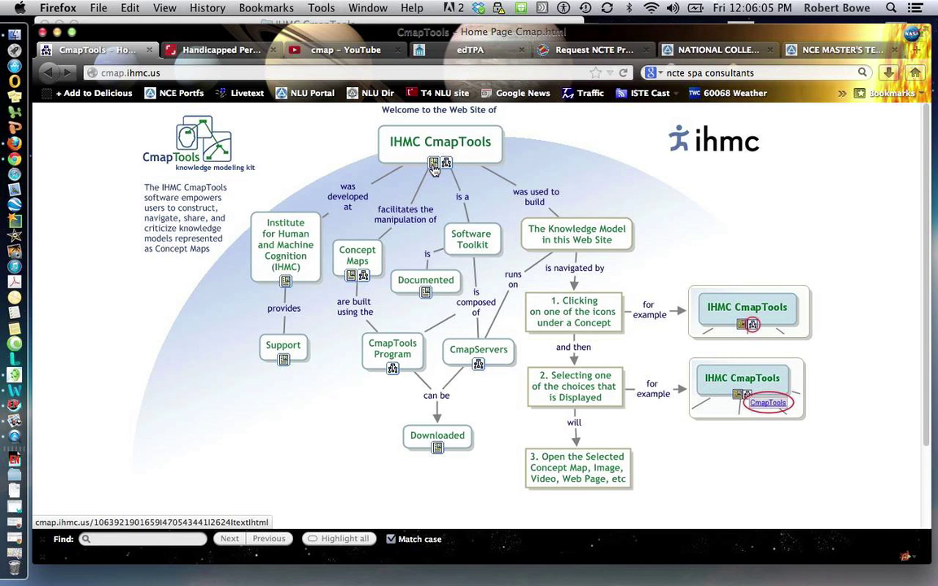
click(435, 167)
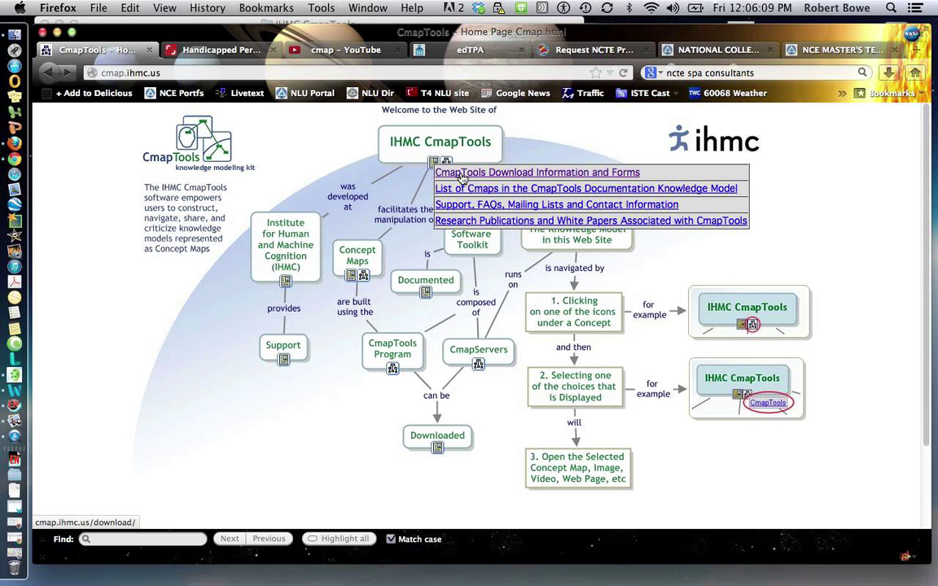
click(461, 174)
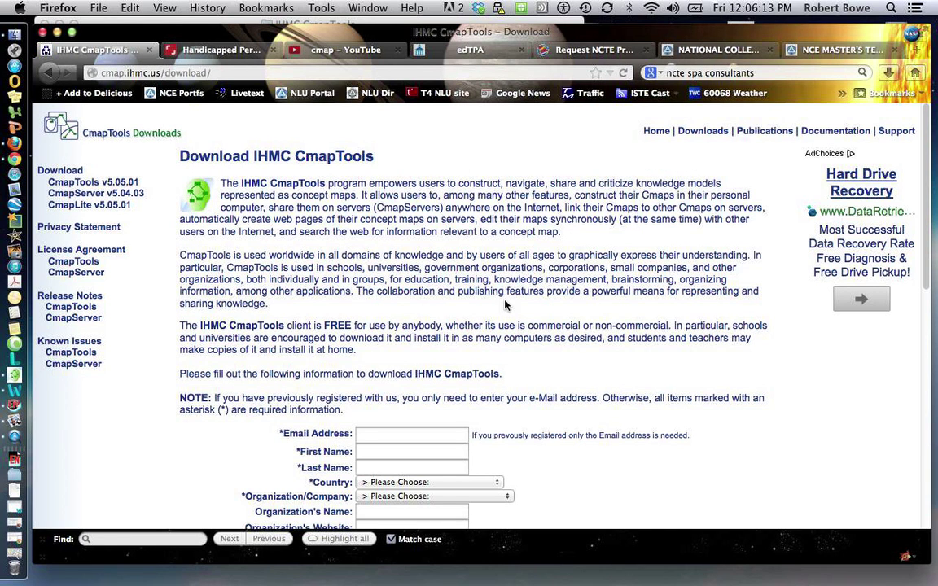
scroll(505, 304, down, 2)
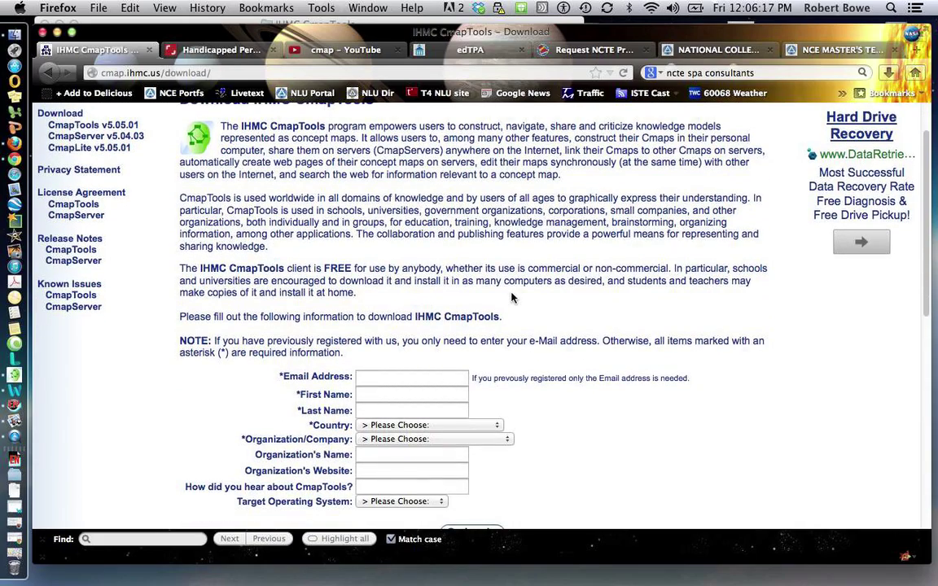
scroll(511, 298, down, 4)
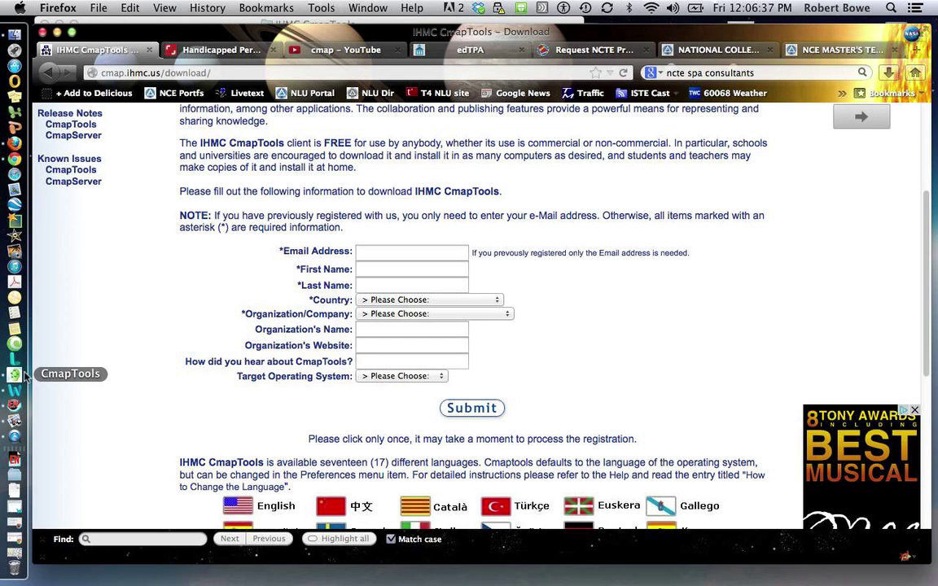
Switch to CmapTools, create a new blank Cmap and enlarge its window to fill the screen
click(15, 378)
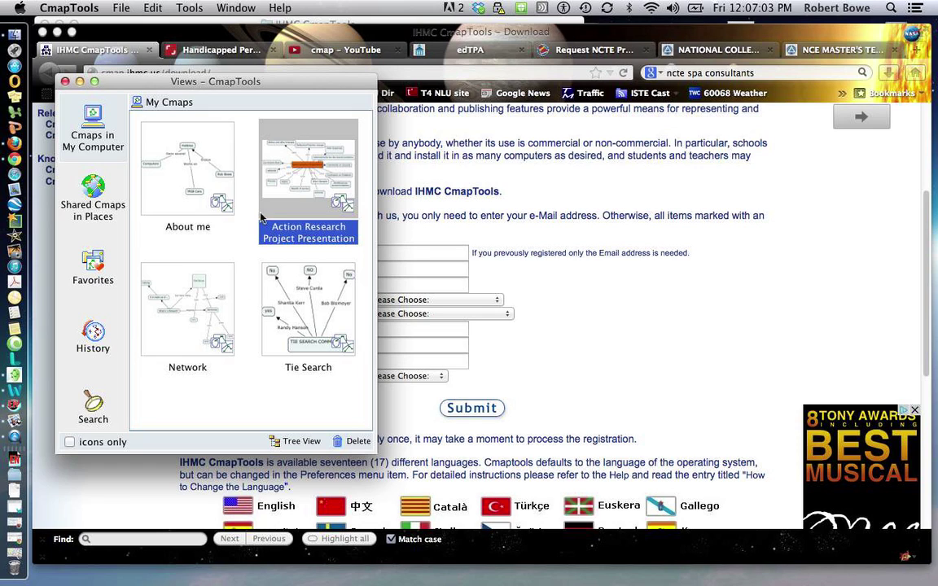
click(121, 9)
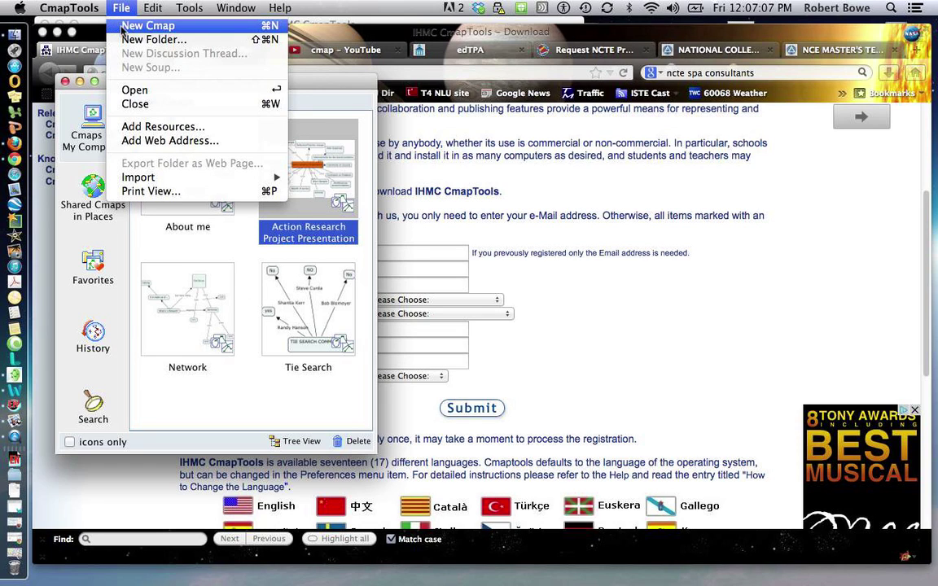
click(122, 27)
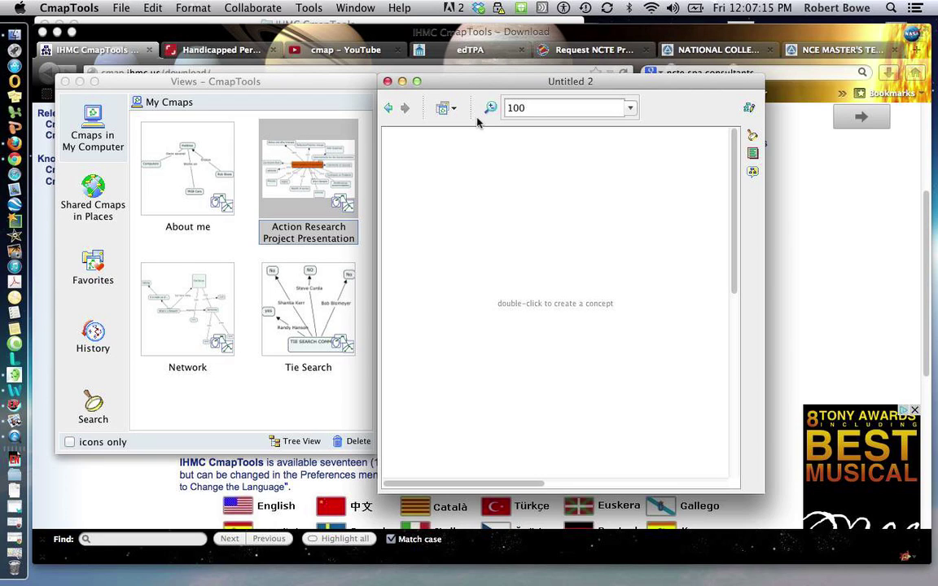
click(417, 81)
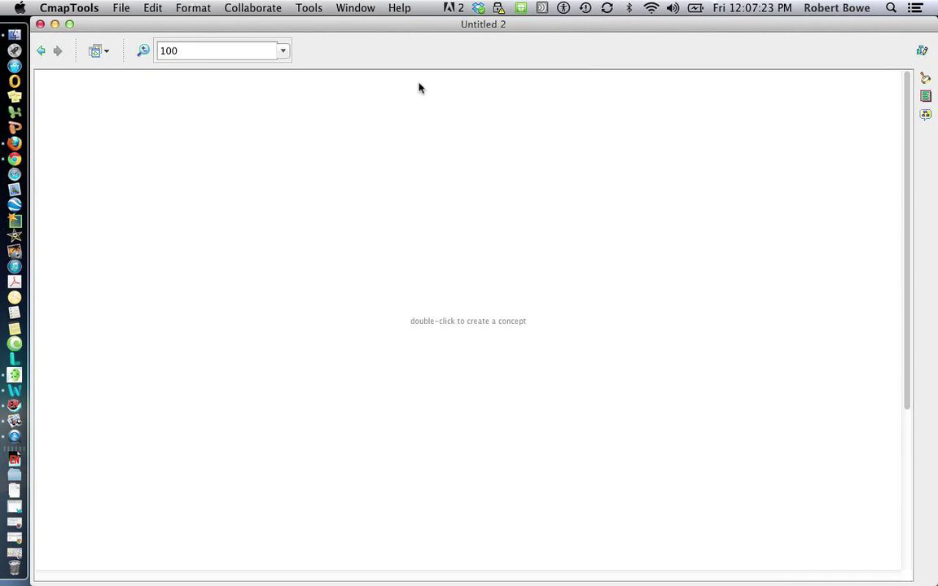
Add a concept near the middle of the blank map and label it "Me"
double_click(454, 329)
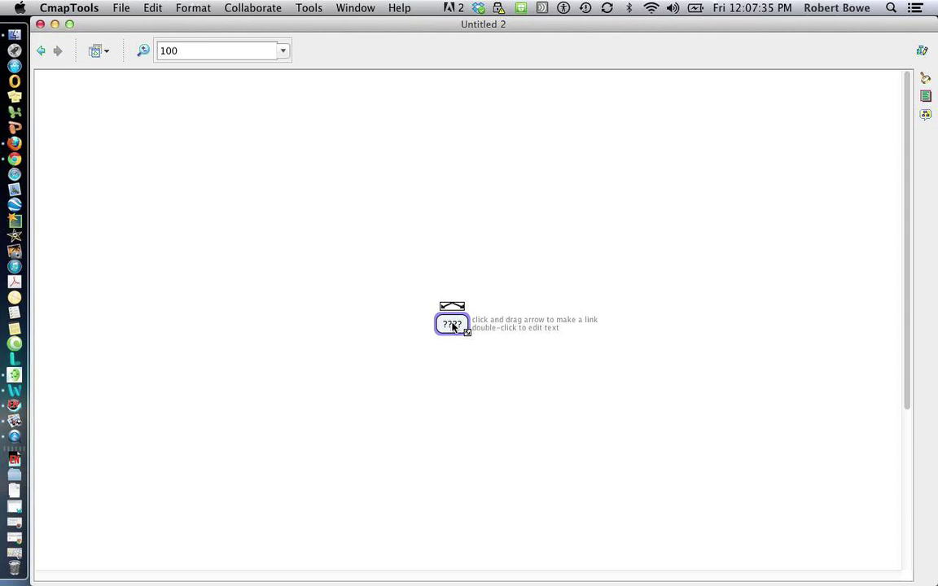
double_click(454, 327)
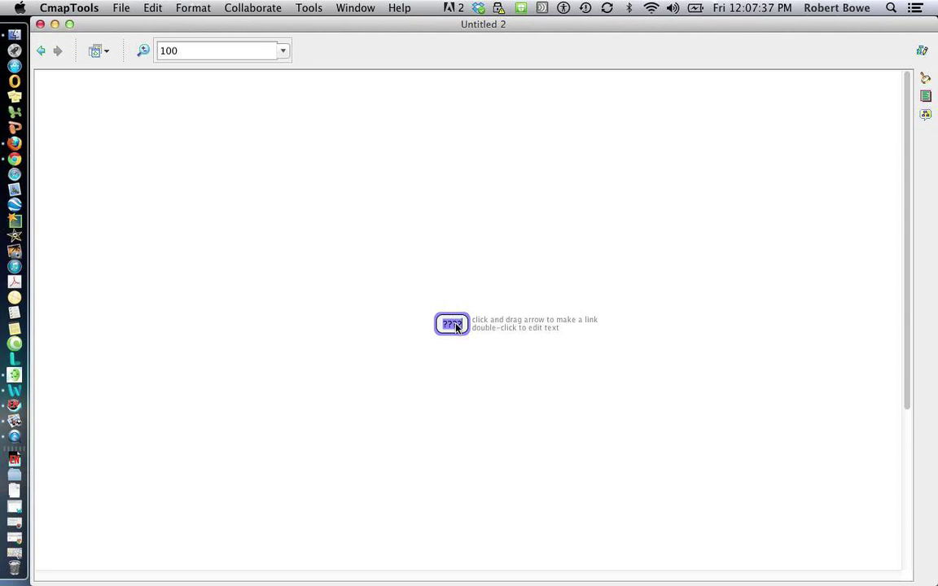
text(Me)
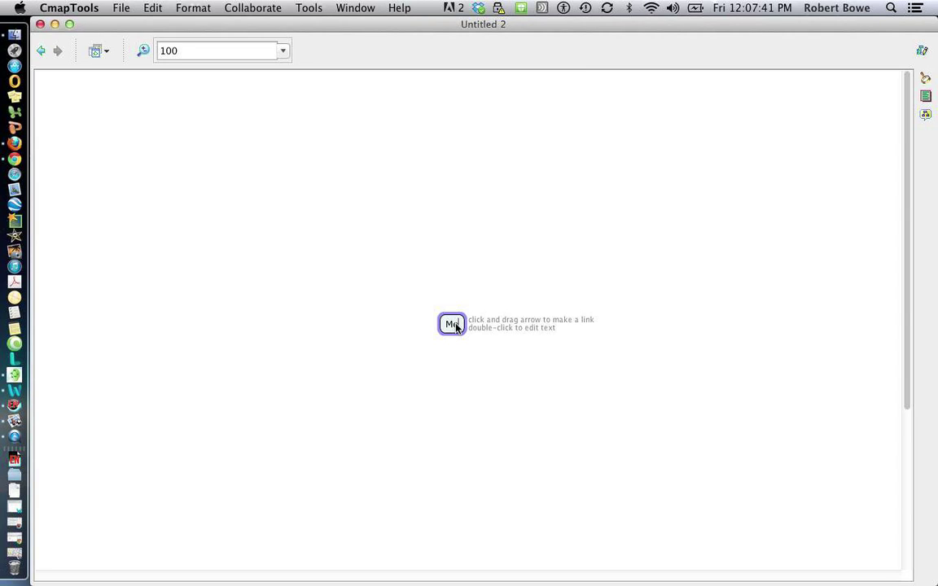
key(Return)
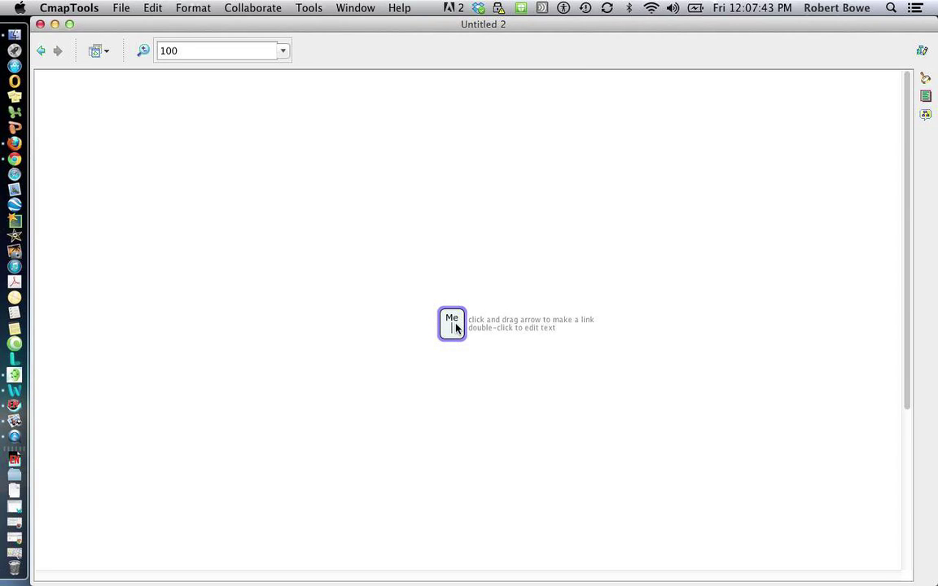
key(BackSpace)
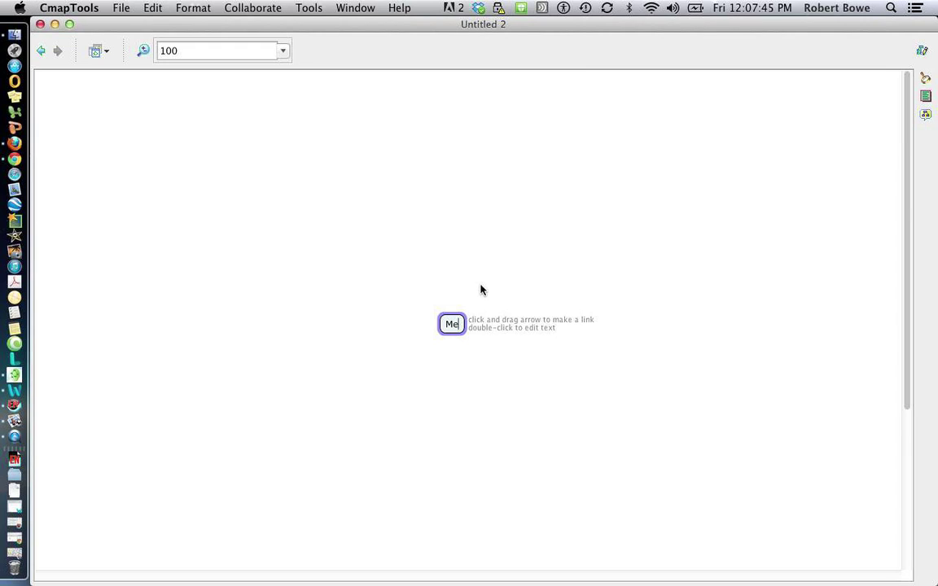
Add a concept above and to the right of Me and label it "Hobbies"
double_click(510, 245)
click(512, 246)
click(512, 246)
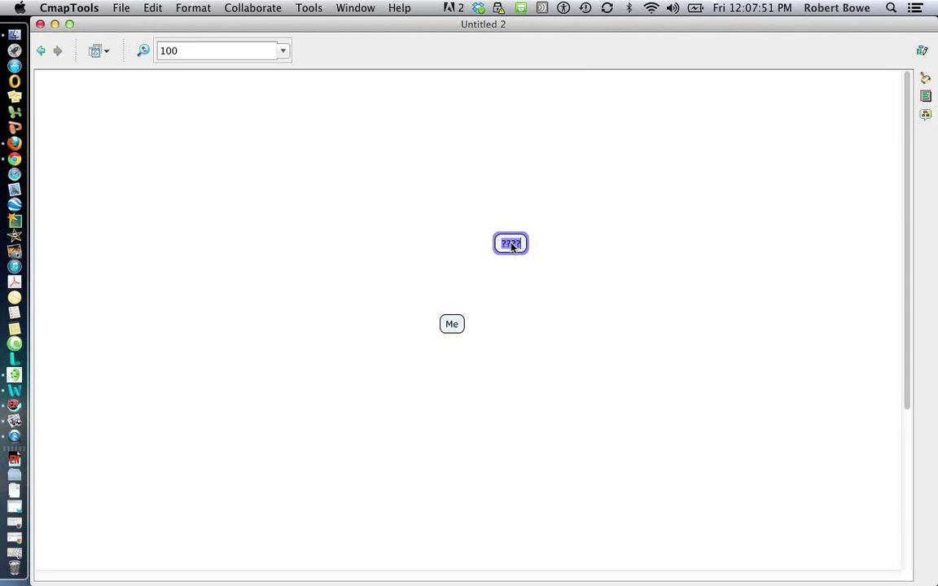
text(Hobies)
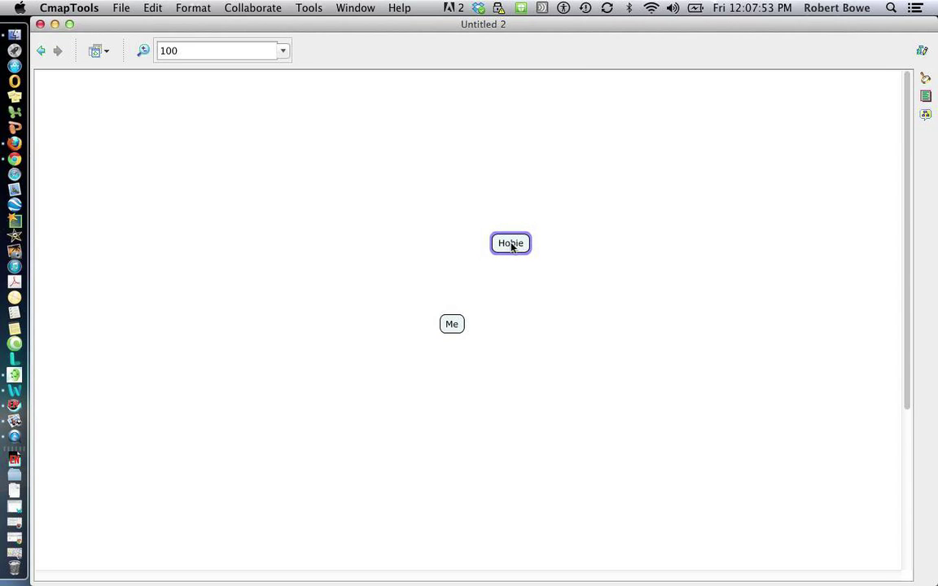
key(BackSpace)
key(BackSpace)
key(BackSpace)
text(bies)
key(Return)
Add a "Family" concept above and to the left of Me, and a "Pets" concept further left and slightly below Me
double_click(345, 236)
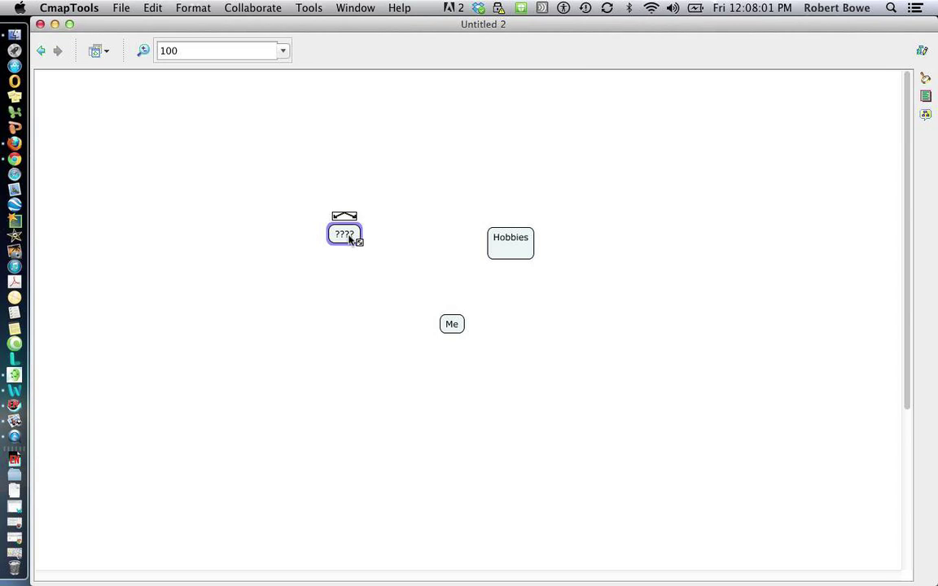
double_click(349, 237)
text(Family)
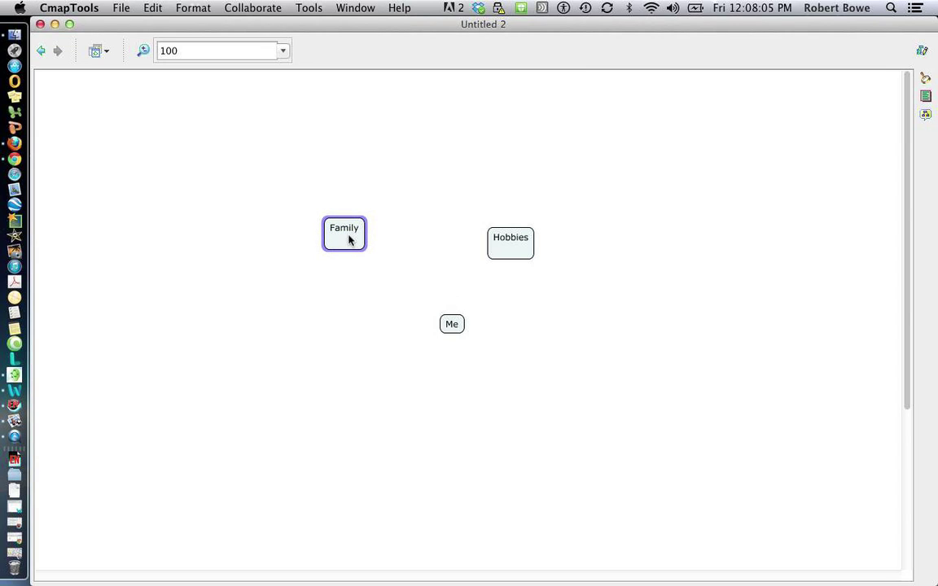
double_click(291, 356)
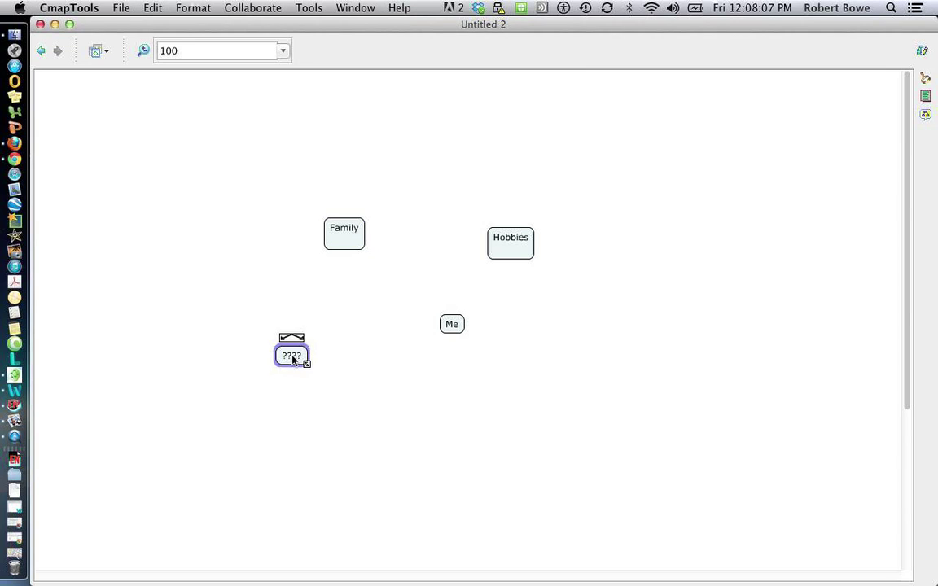
text(Pets)
click(329, 315)
Add a concept to the left of Family and label it "Brother"
double_click(209, 212)
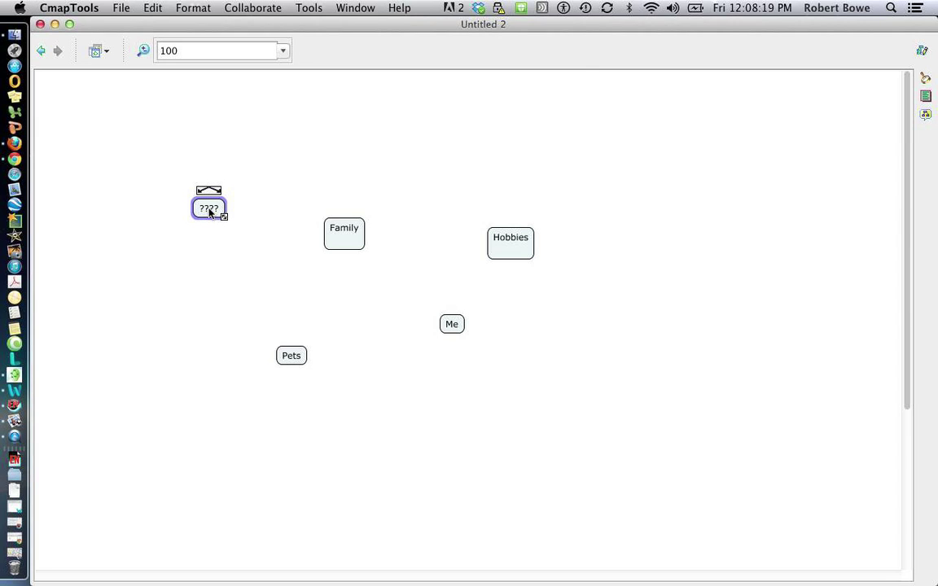
double_click(210, 212)
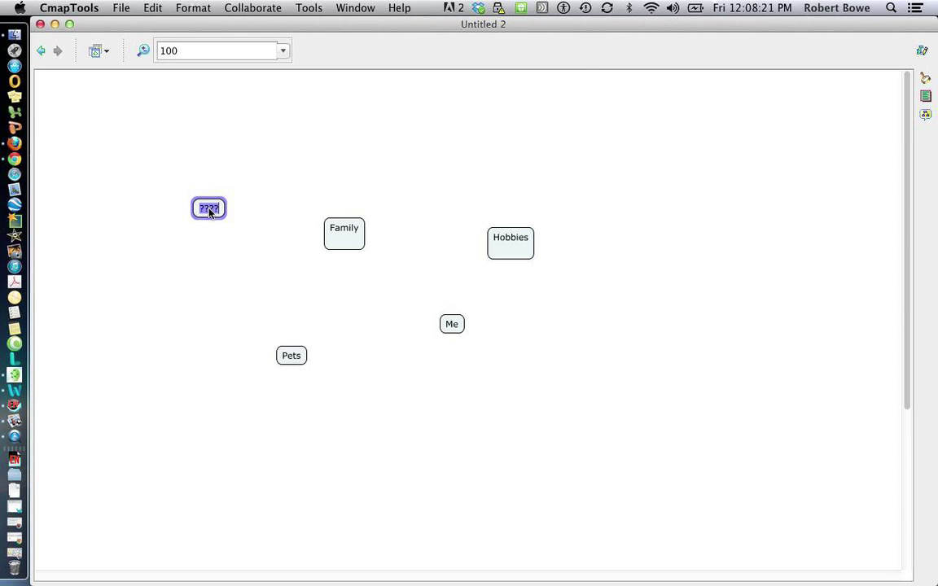
text(Brother)
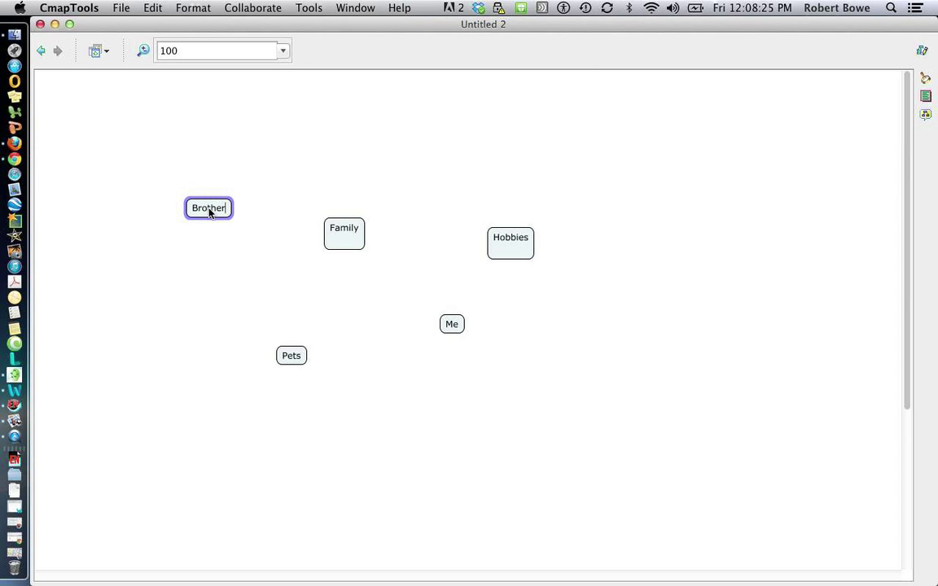
key(Return)
key(BackSpace)
Add two concepts above Family, labelled "Dad" on the left and "Mom" on the right
double_click(266, 143)
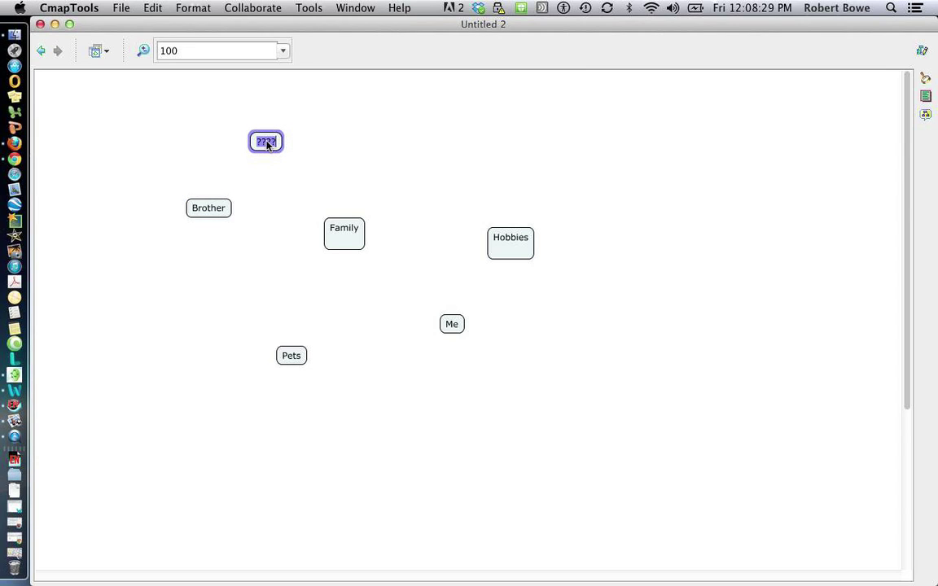
text(Dad)
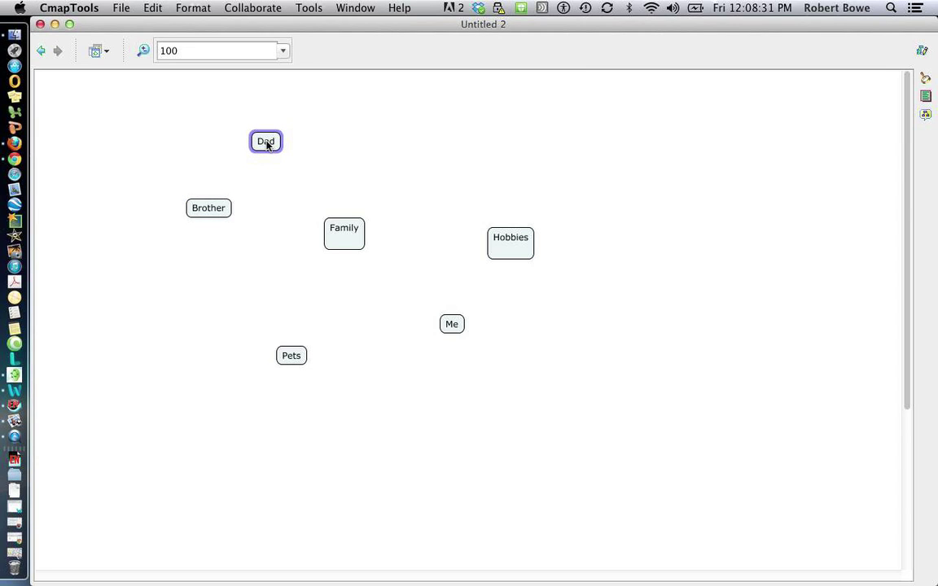
key(Return)
double_click(371, 134)
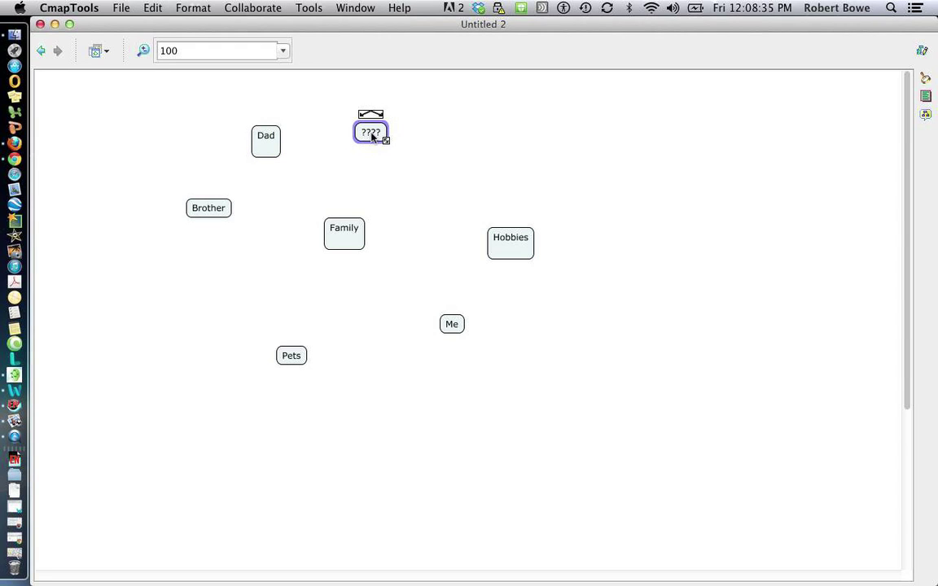
text(Mom)
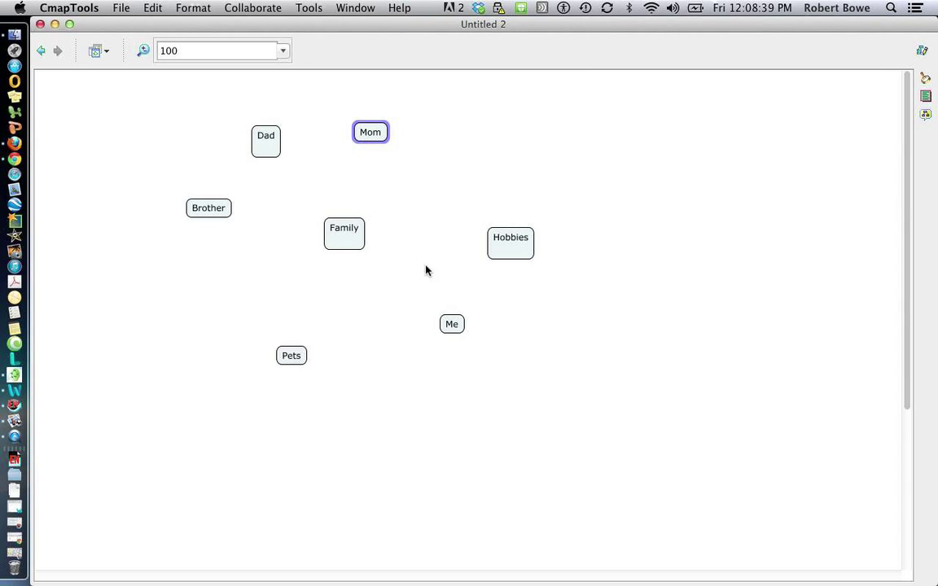
Draw link arrows from the Me concept to Family, Hobbies and Pets
click(453, 325)
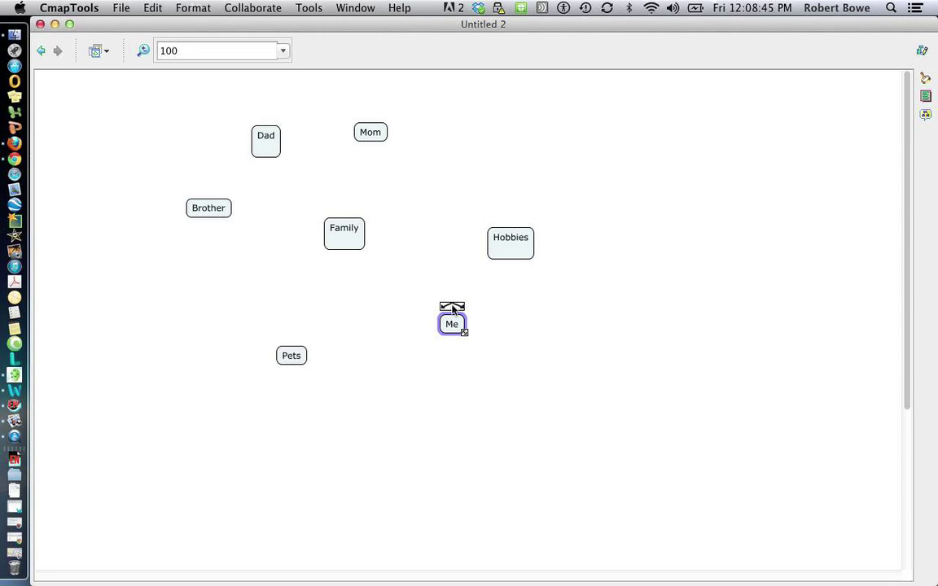
drag(451, 306, 358, 243)
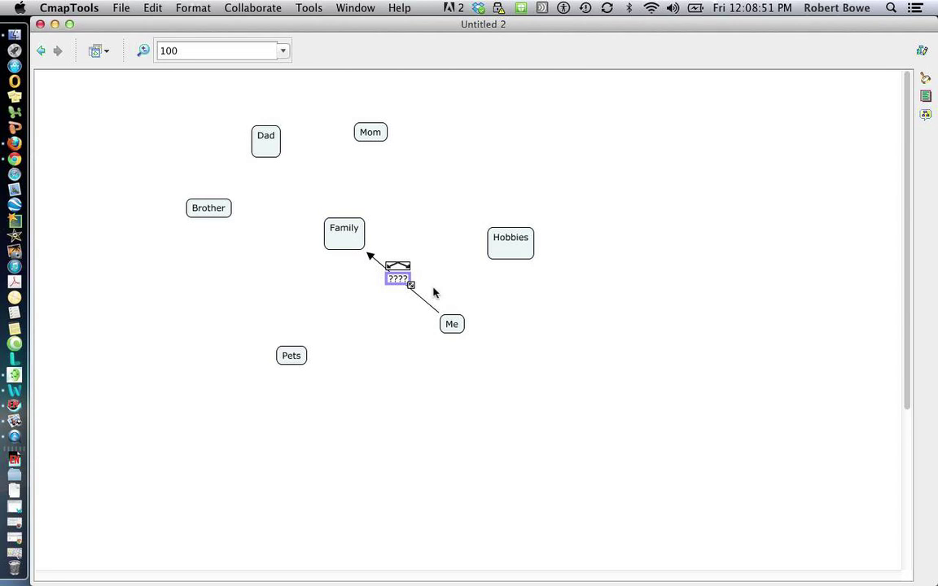
click(453, 327)
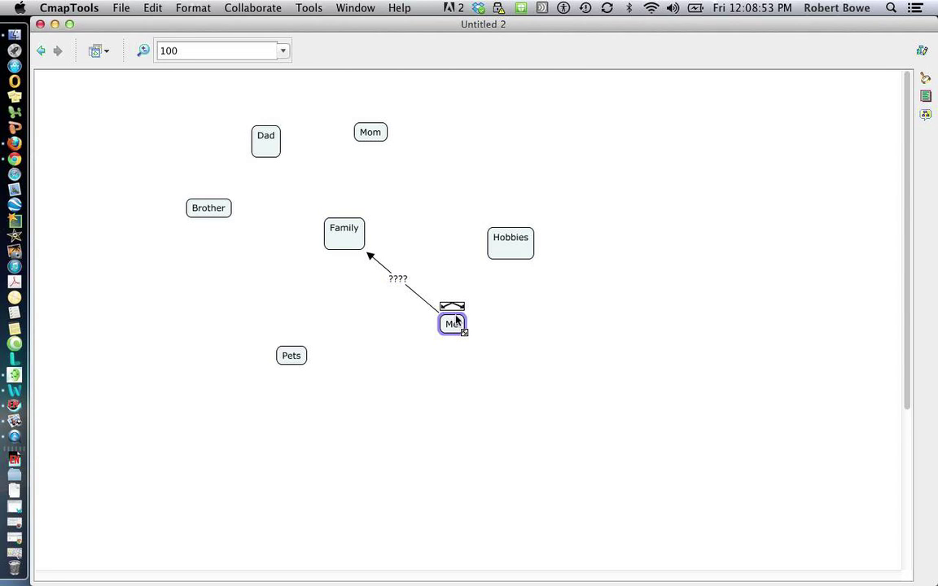
drag(453, 315, 497, 256)
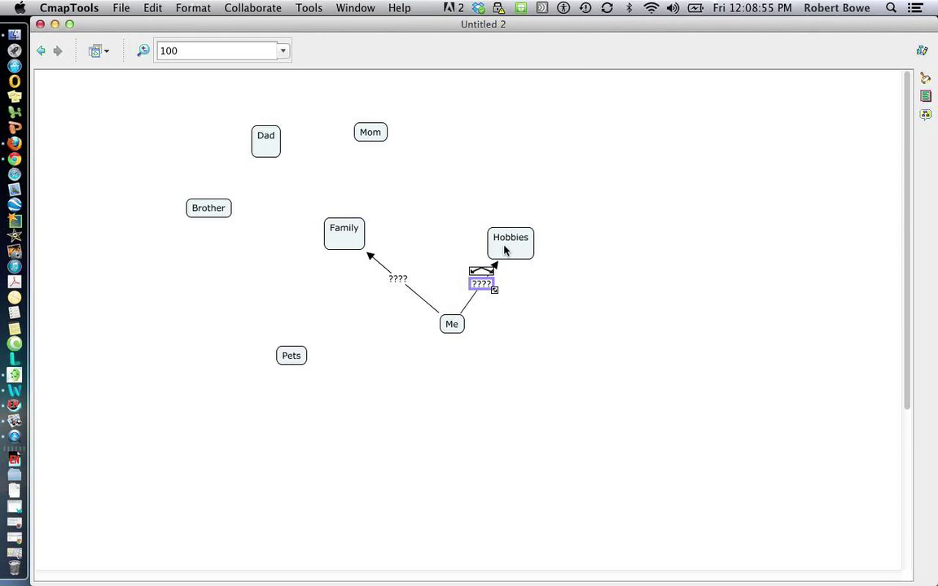
click(453, 324)
drag(452, 306, 299, 354)
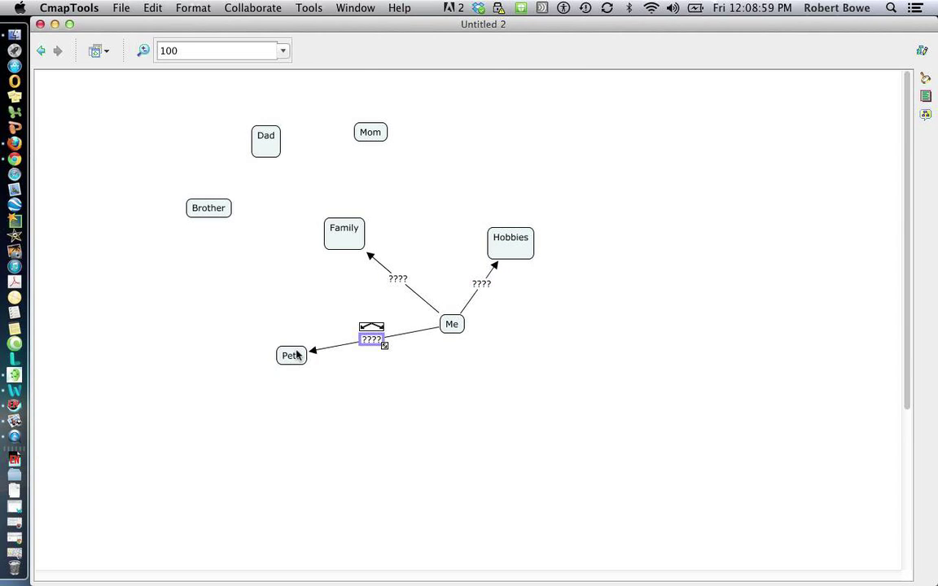
Draw link arrows from the Family concept to Mom, Dad and Brother
click(347, 239)
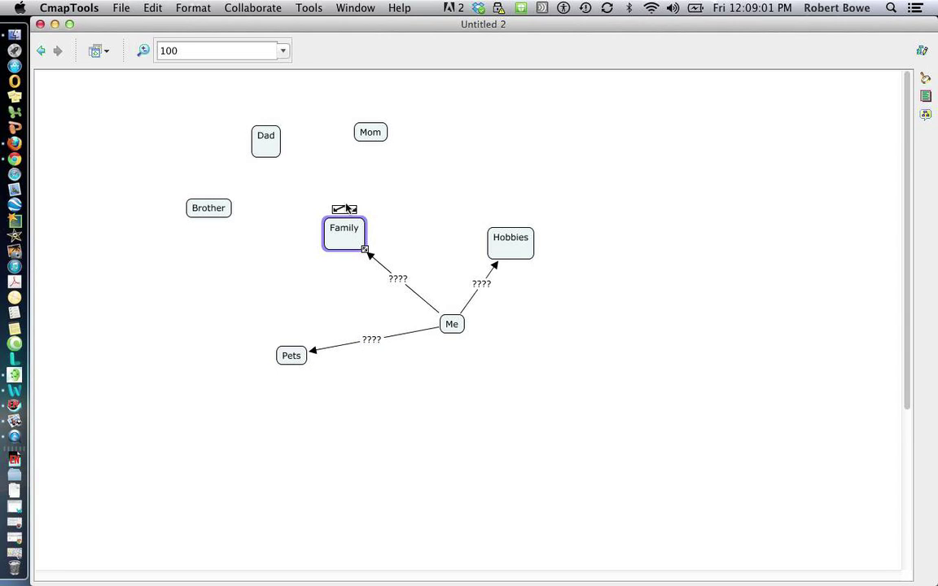
drag(341, 209, 363, 137)
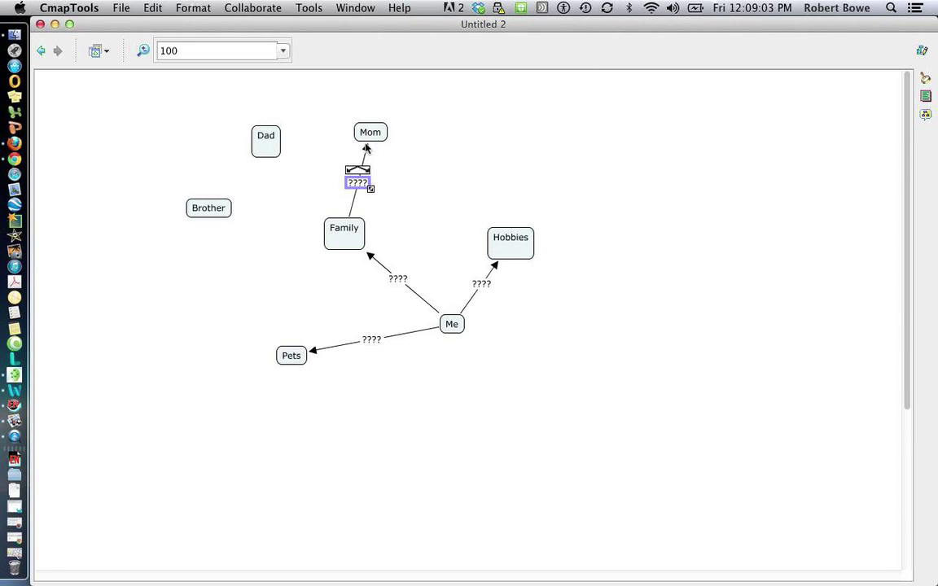
click(345, 231)
drag(346, 211, 268, 140)
click(348, 235)
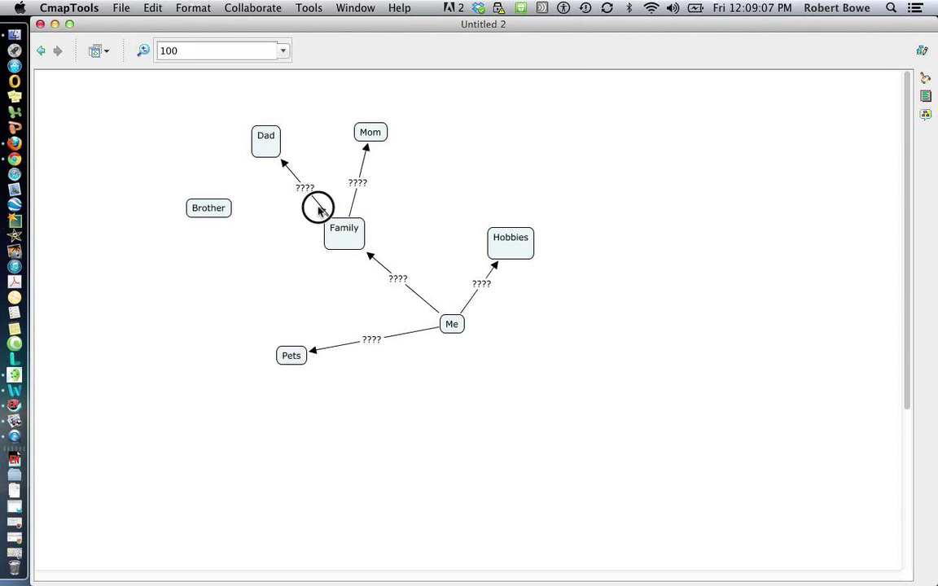
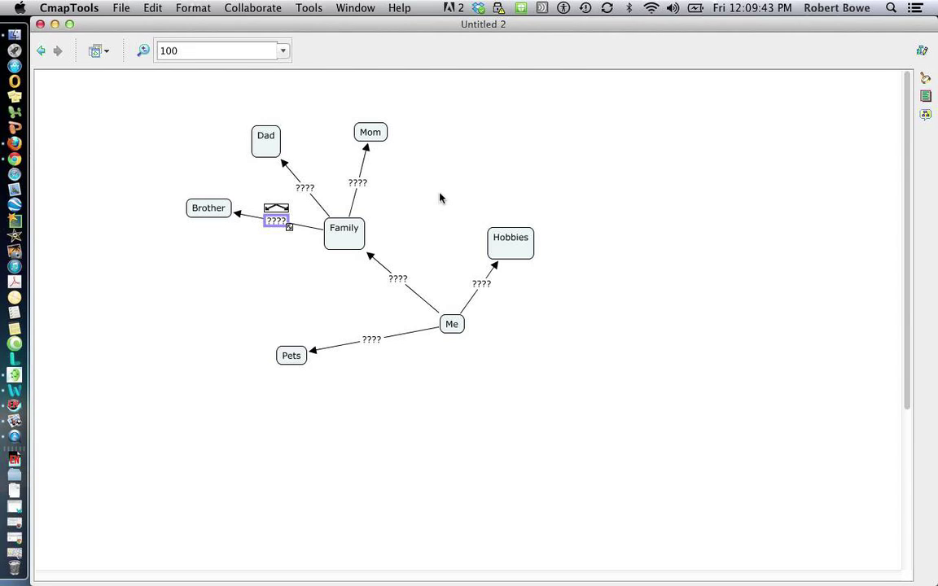
Label the link from Me to Family "Has a" and the link from Me to Pets "Has alwasy had"
double_click(398, 279)
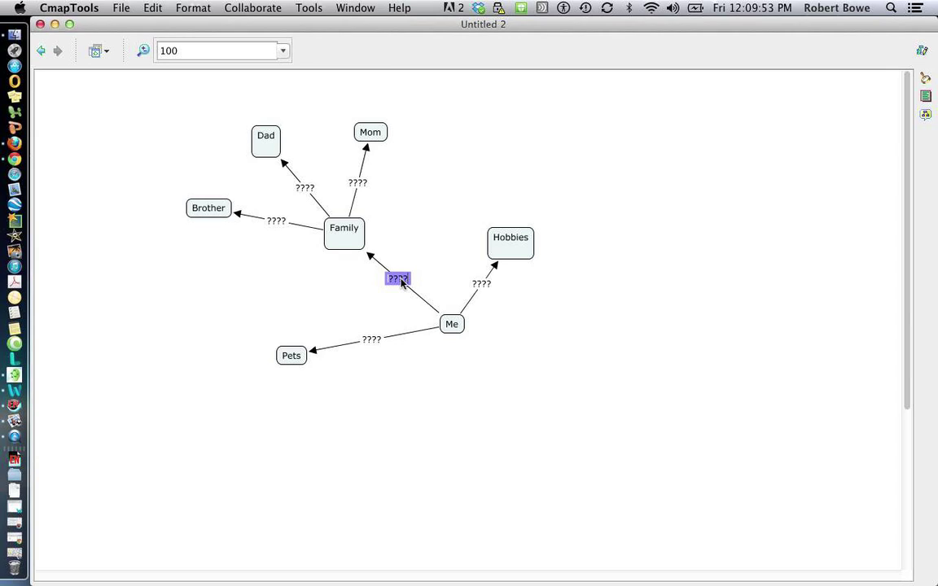
key(BackSpace)
text(Has a)
double_click(373, 340)
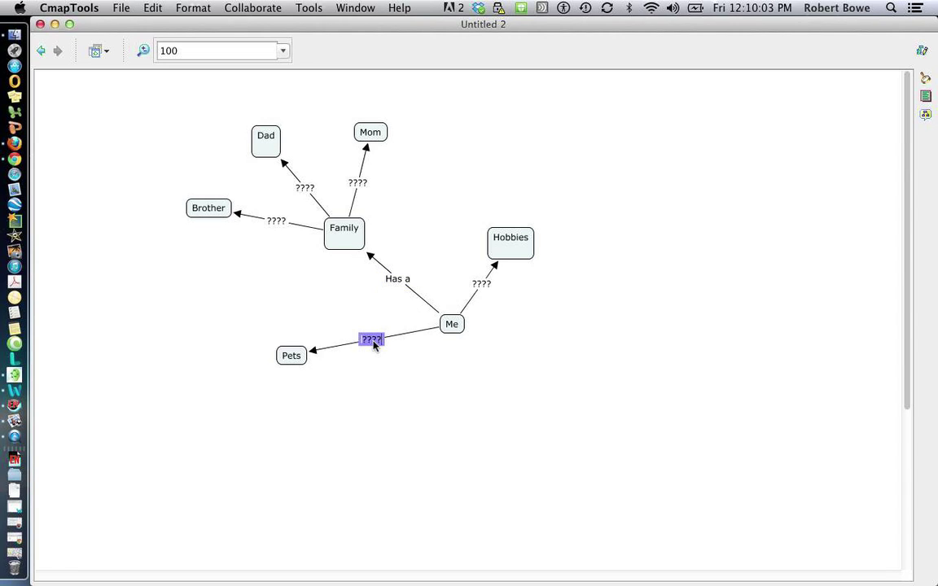
key(BackSpace)
text(Has alwasy had)
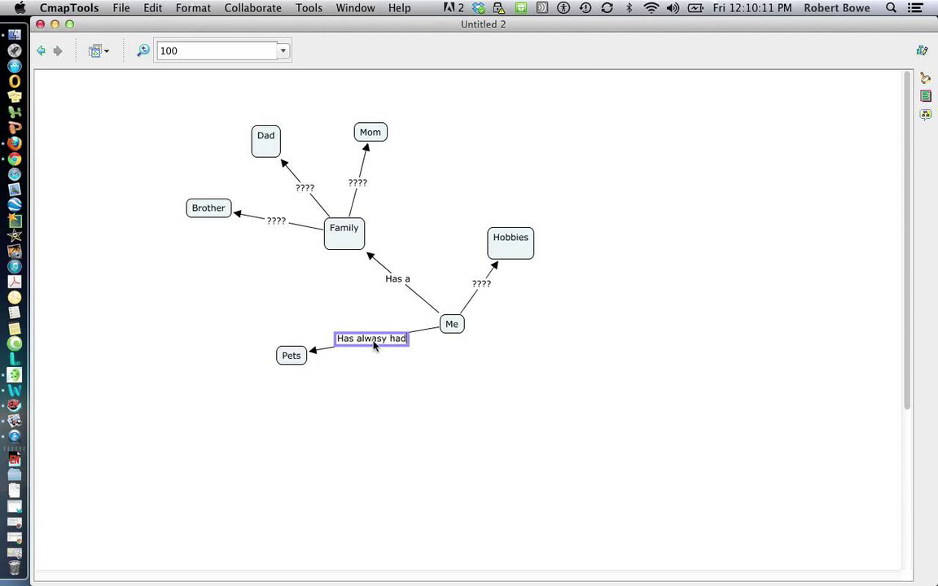
click(365, 356)
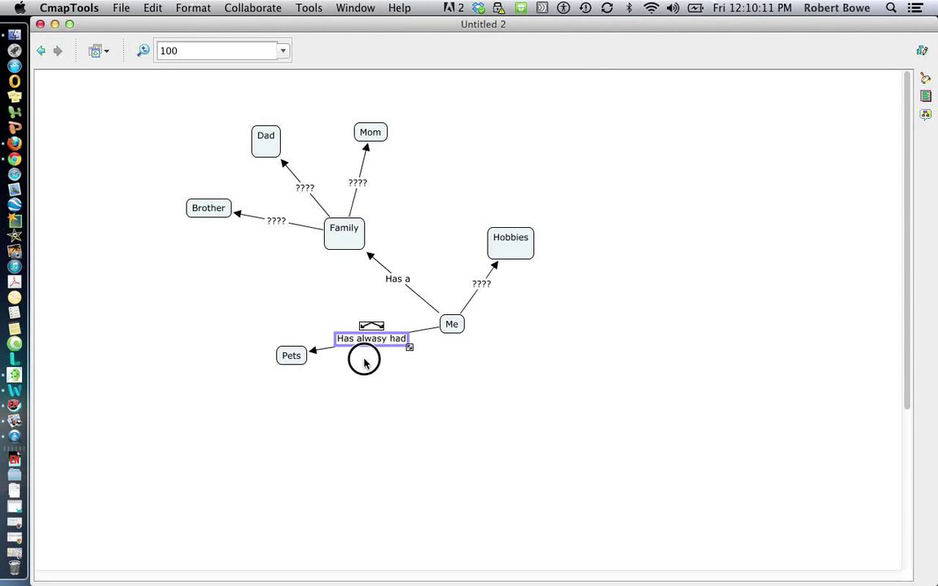
double_click(360, 187)
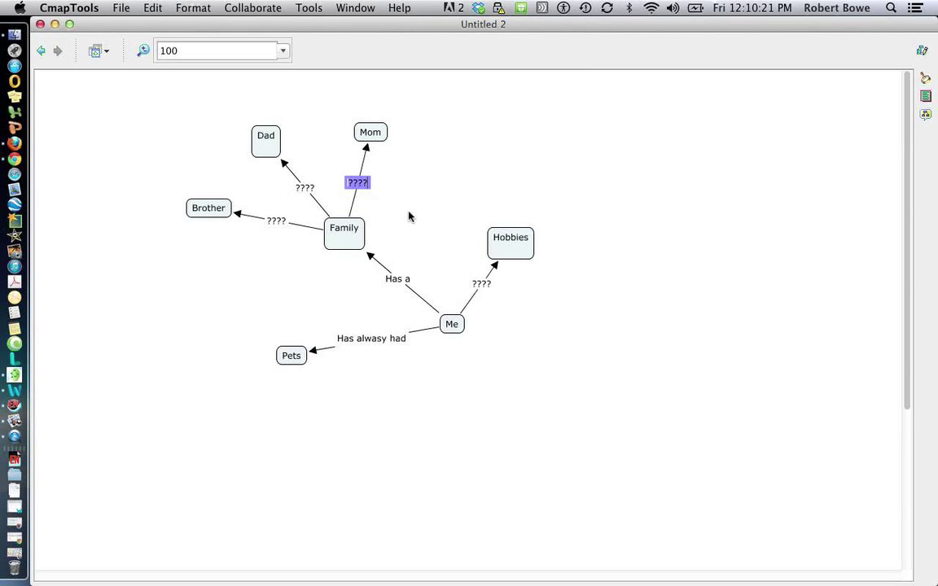
click(435, 214)
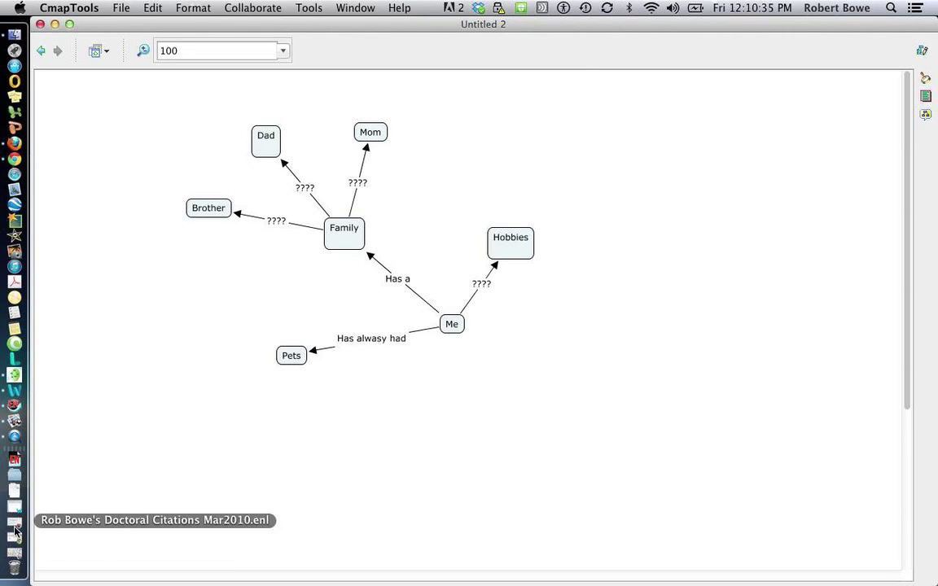
click(120, 7)
click(120, 7)
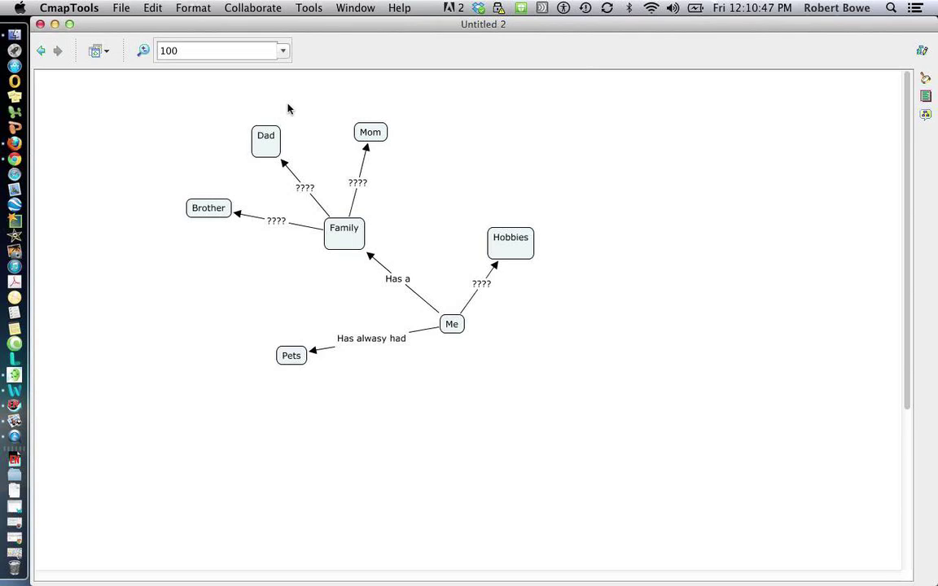
Enlarge the Dad concept's box until its corner reaches the linking phrase between Dad and Family
click(264, 146)
drag(284, 160, 302, 186)
click(106, 52)
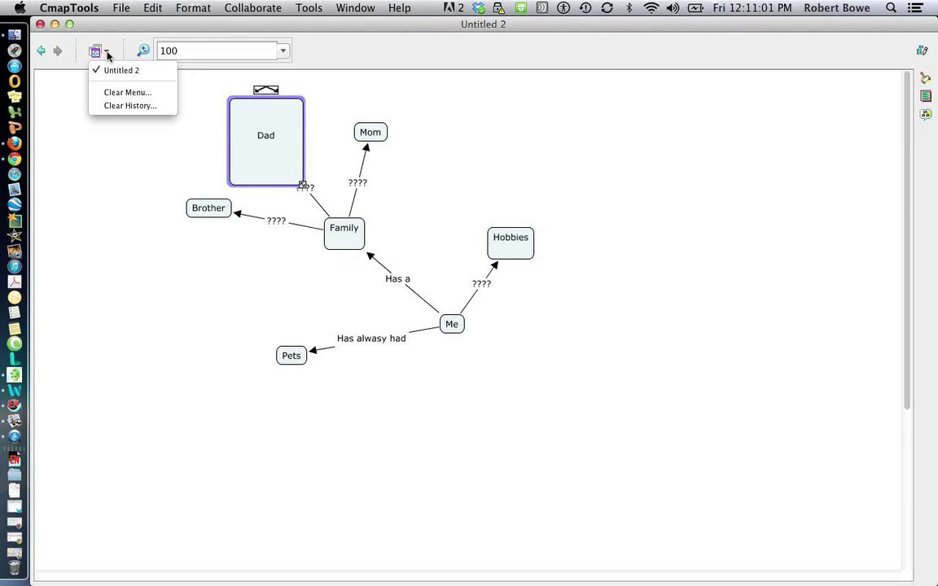
click(380, 87)
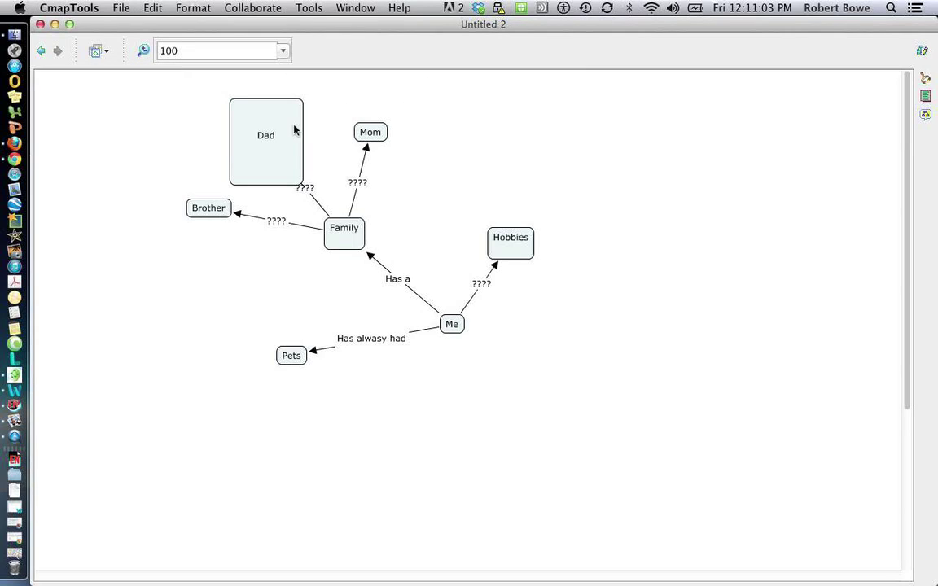
View the concept suggestions and the list of the map's propositions, and collapse the side pane
click(255, 145)
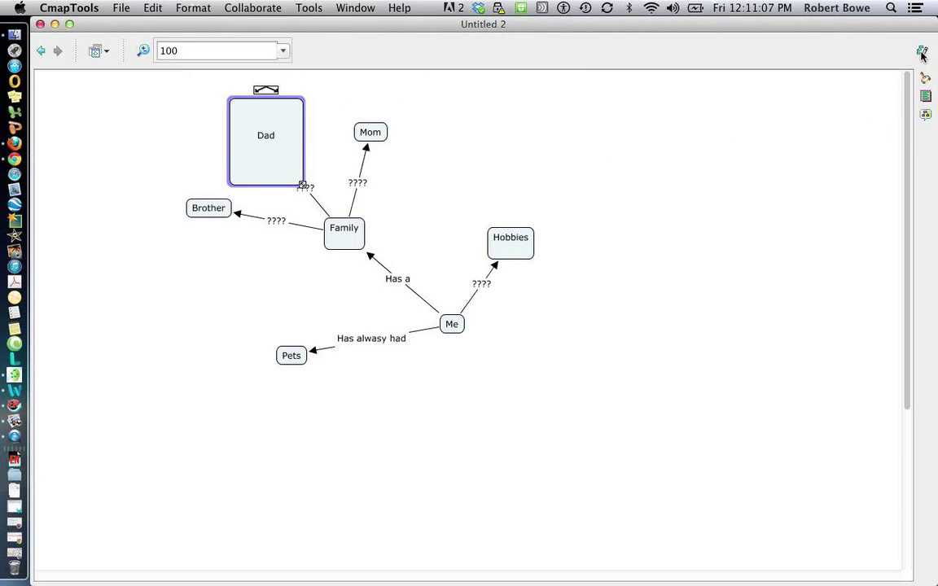
click(928, 111)
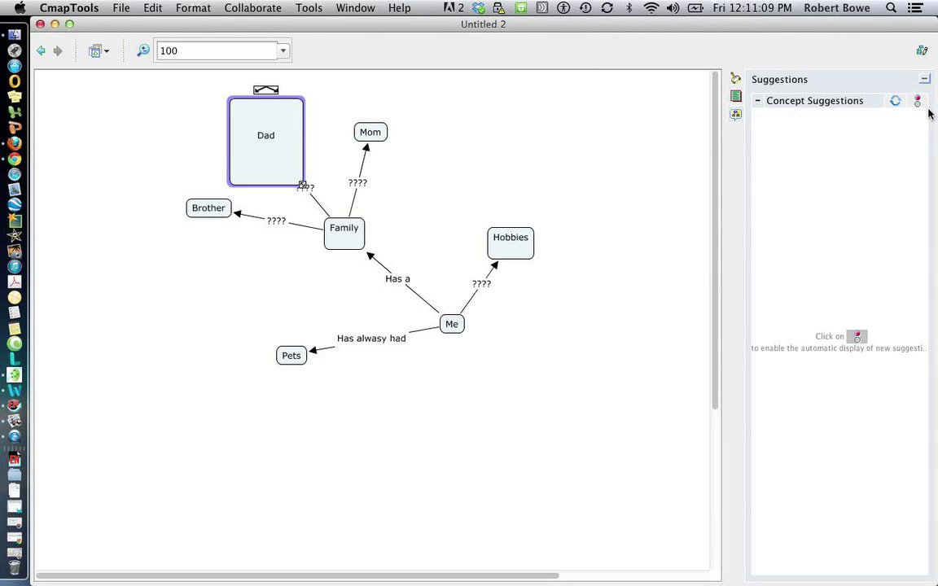
click(735, 98)
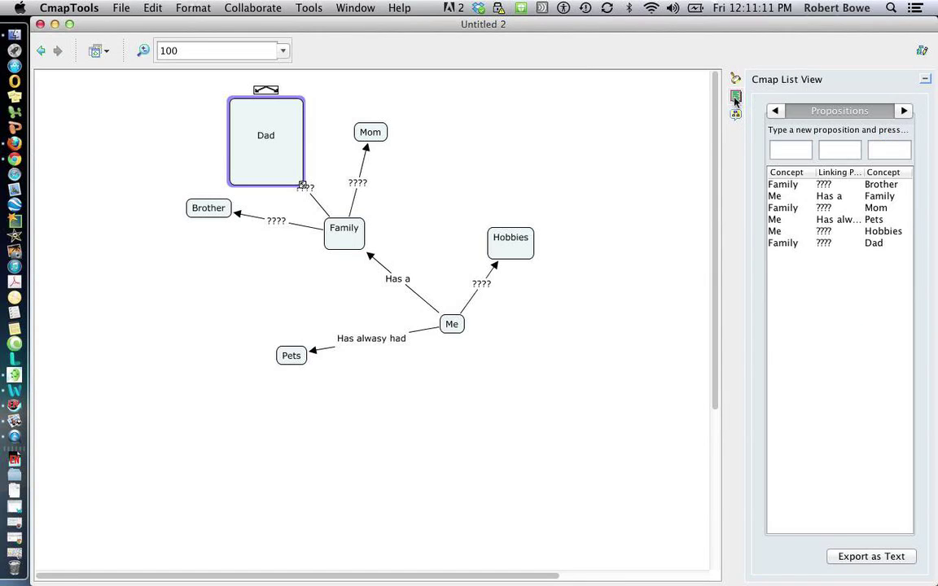
click(927, 81)
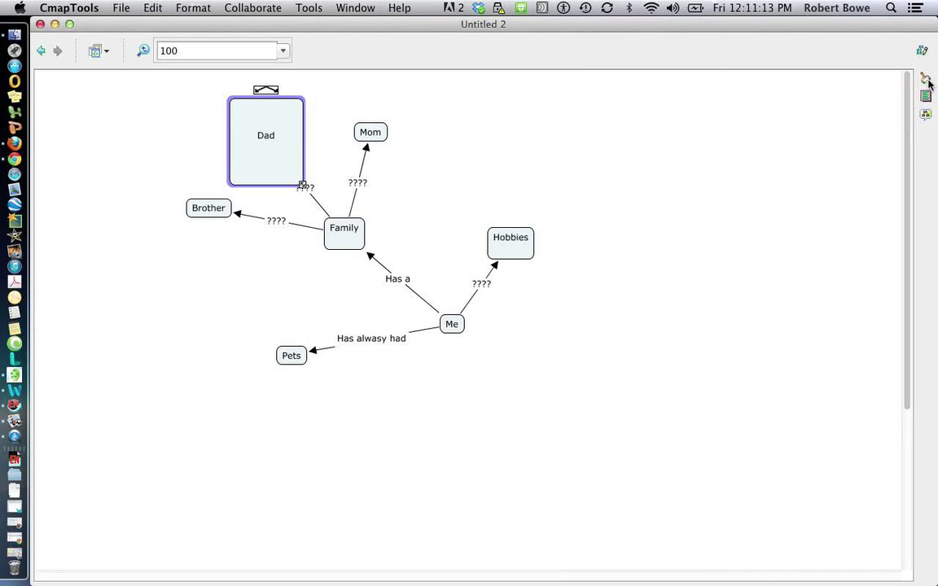
Open the Styles window for the Dad concept and fill its box with bright yellow
click(202, 10)
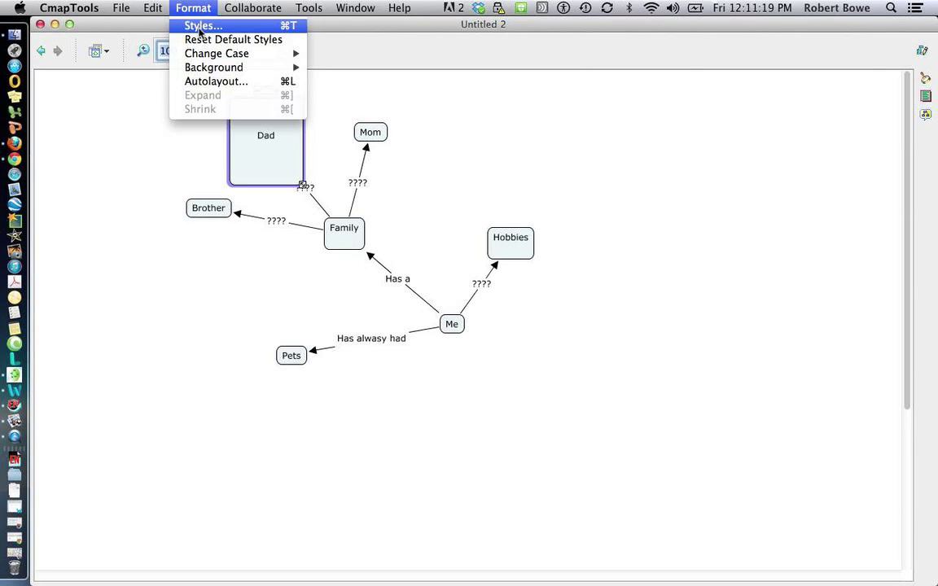
click(199, 31)
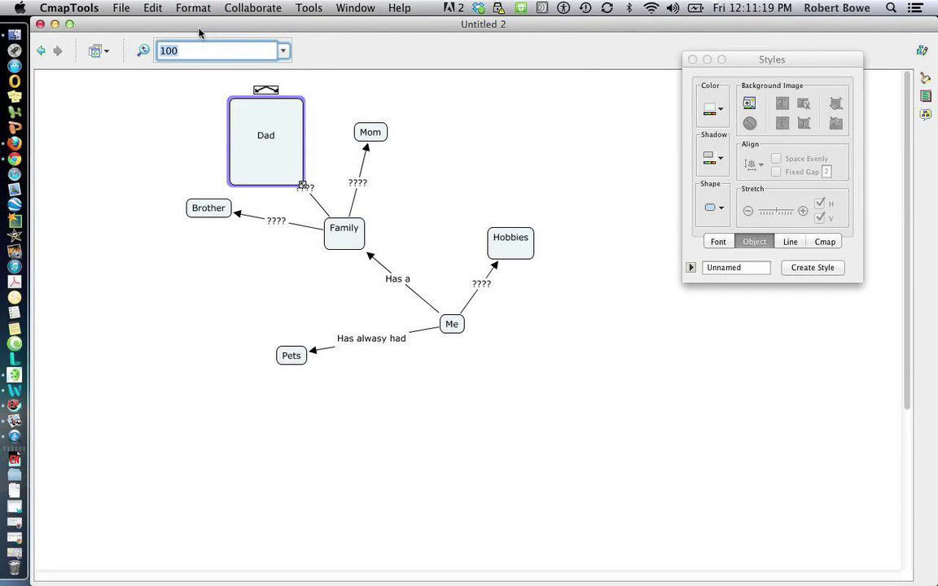
click(725, 118)
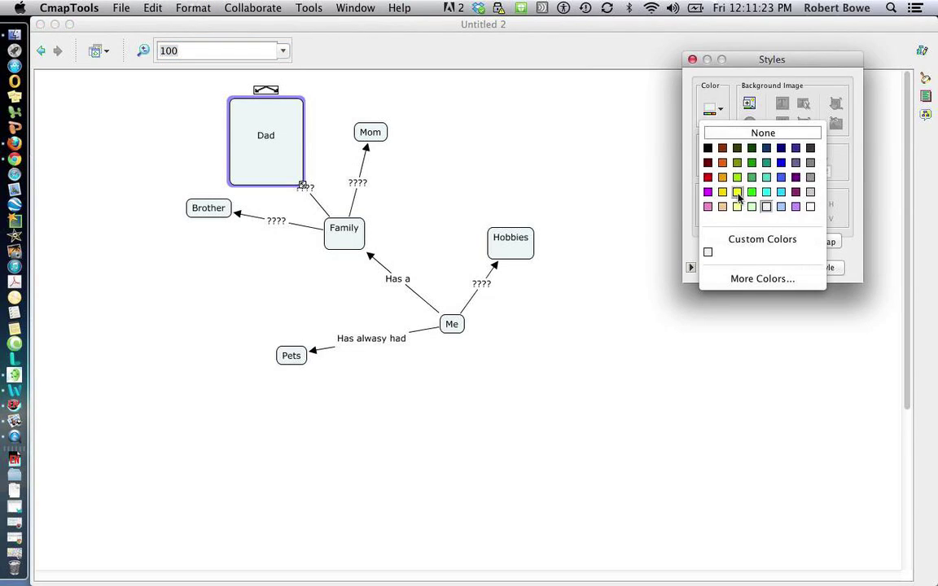
click(738, 193)
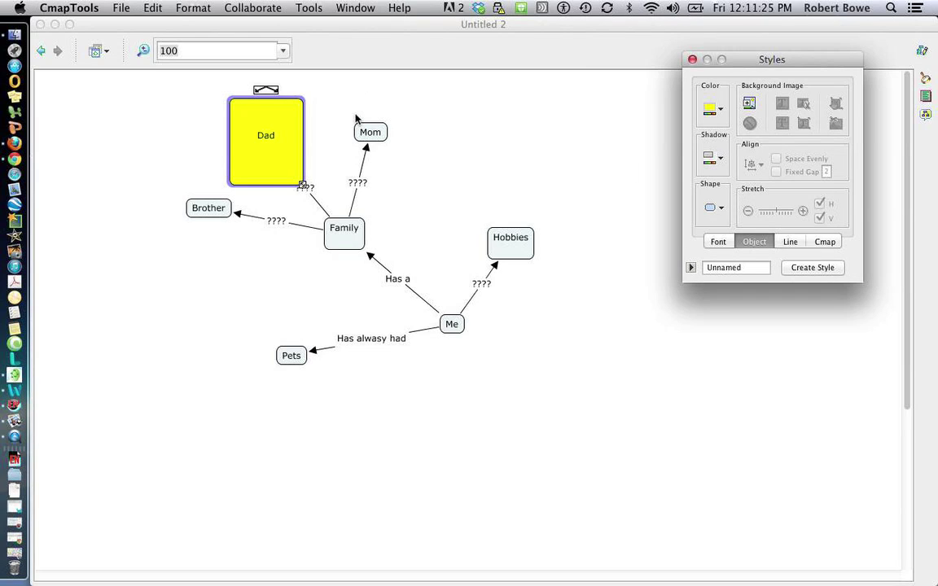
Fill the Dad, Mom, Brother and Family concepts and the linking phrases between them with pale yellow
drag(168, 102, 390, 210)
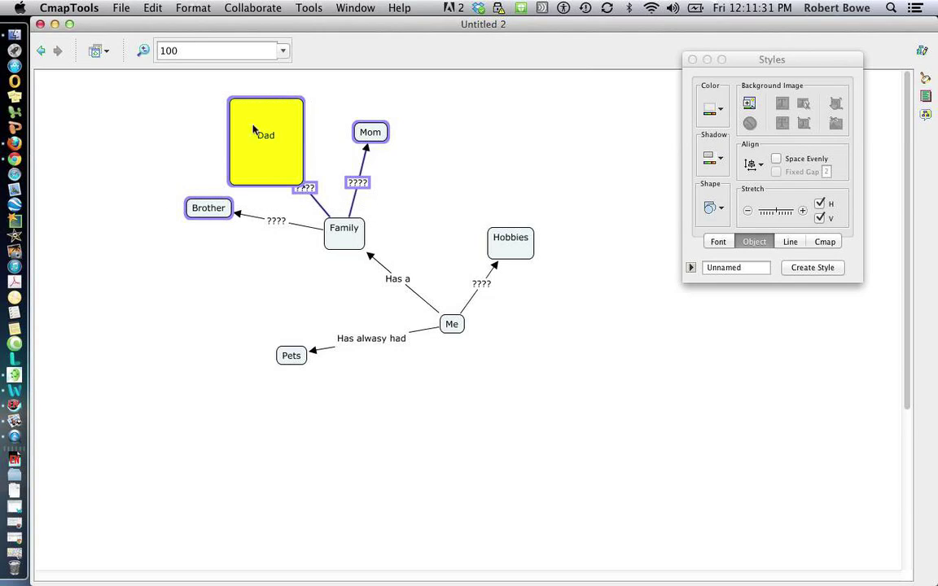
click(189, 106)
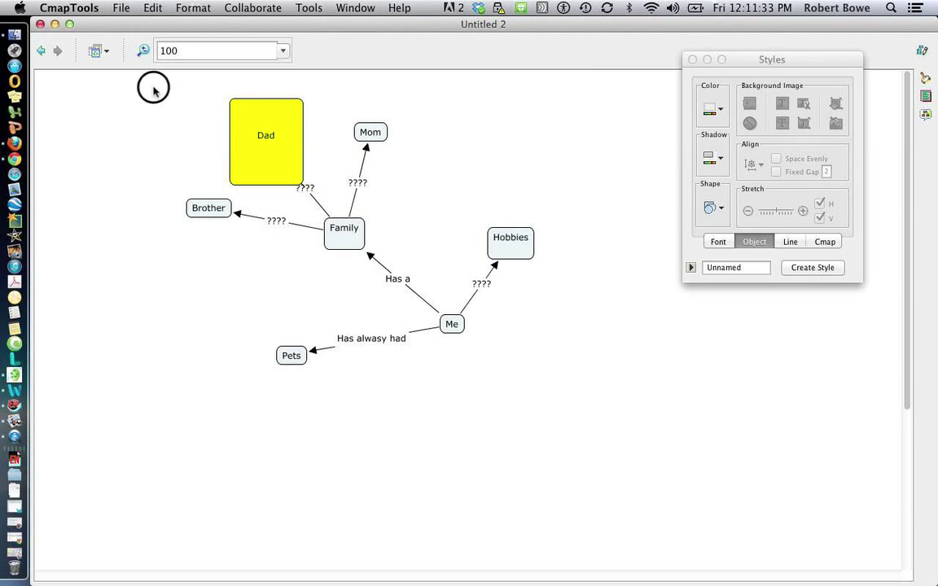
drag(155, 87, 389, 226)
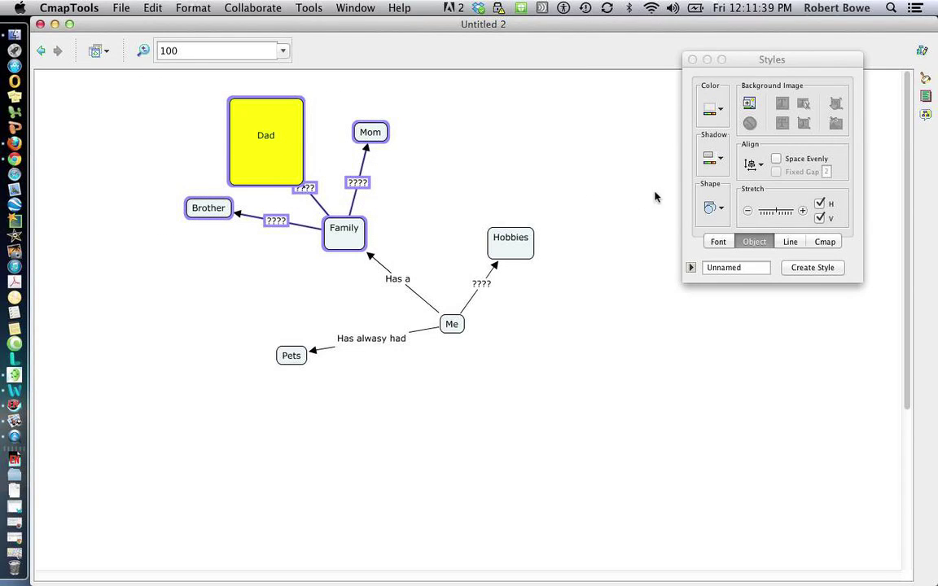
click(715, 109)
click(738, 207)
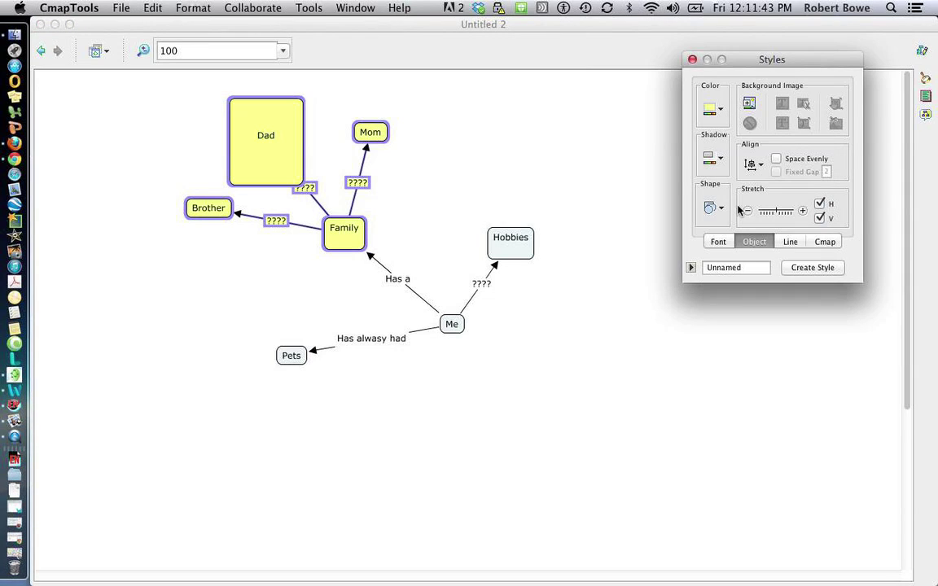
click(422, 206)
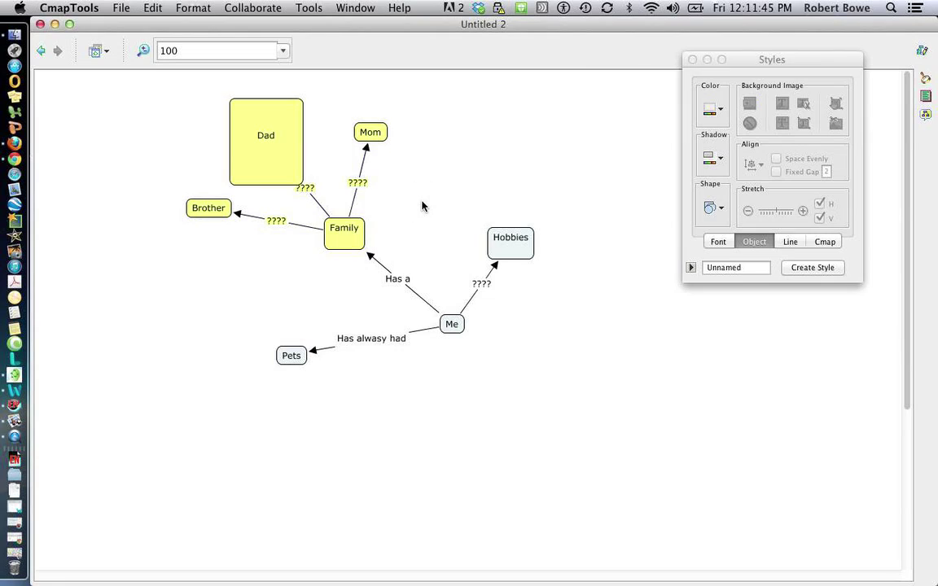
click(210, 202)
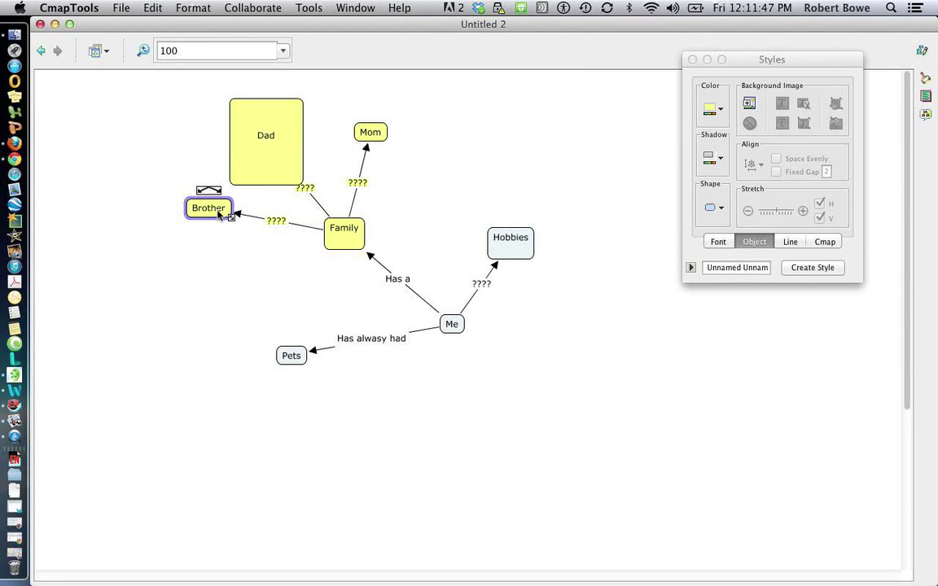
drag(209, 190, 286, 357)
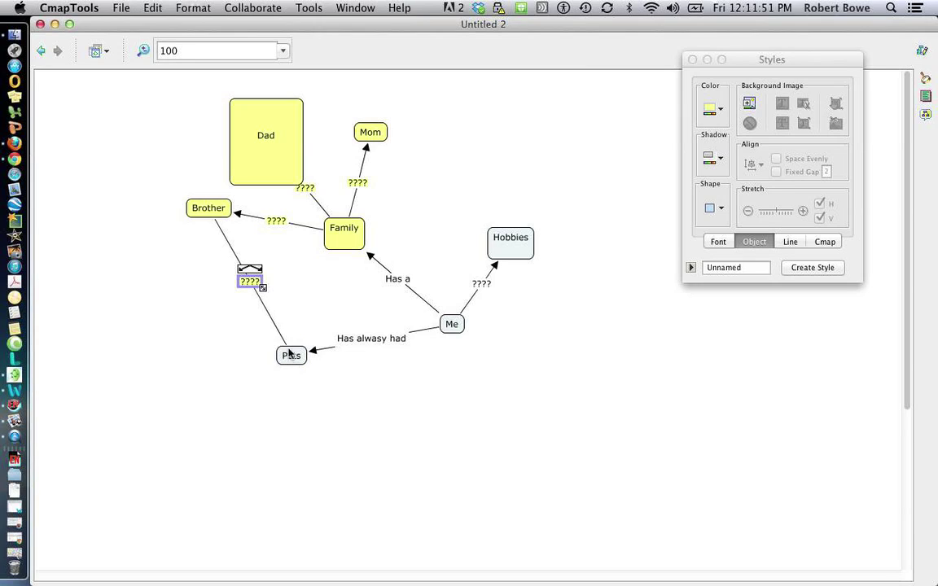
key(Delete)
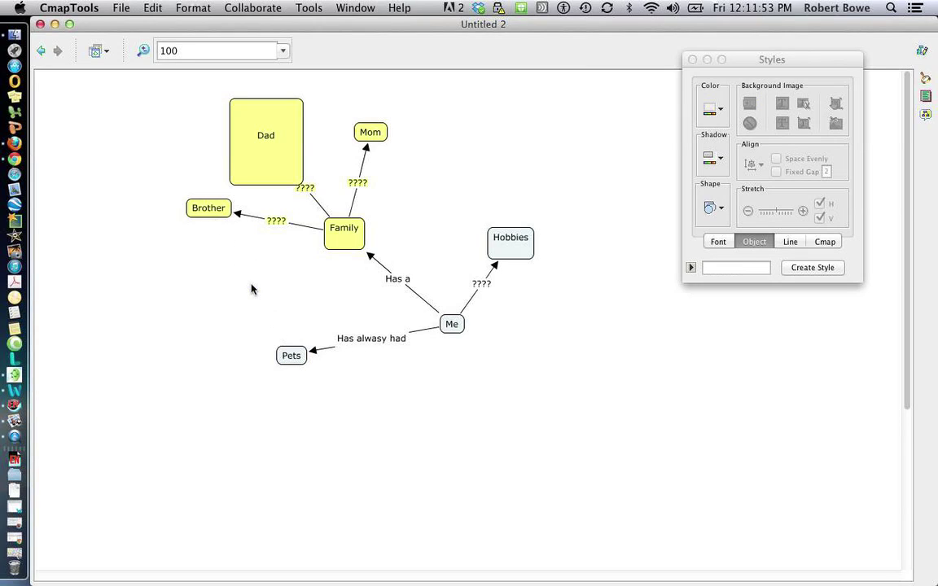
Draw a cross link from the Brother concept to Pets and label it "Kind of like a"
click(204, 208)
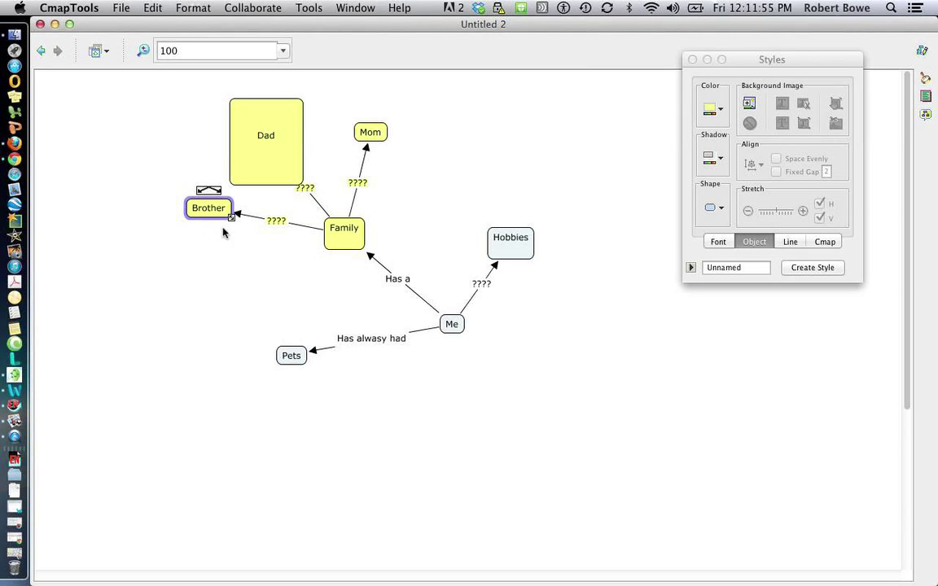
drag(211, 194, 291, 354)
double_click(251, 281)
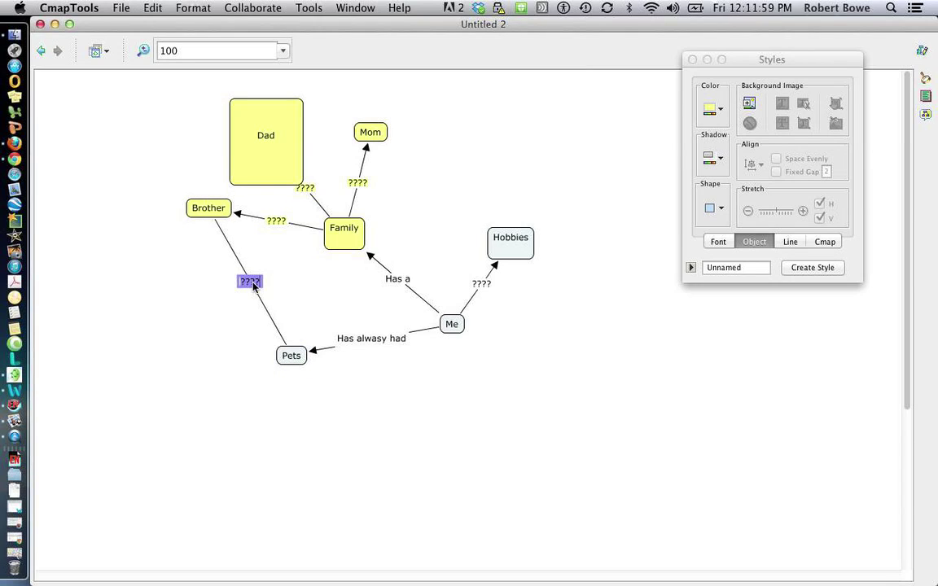
text(Kind of)
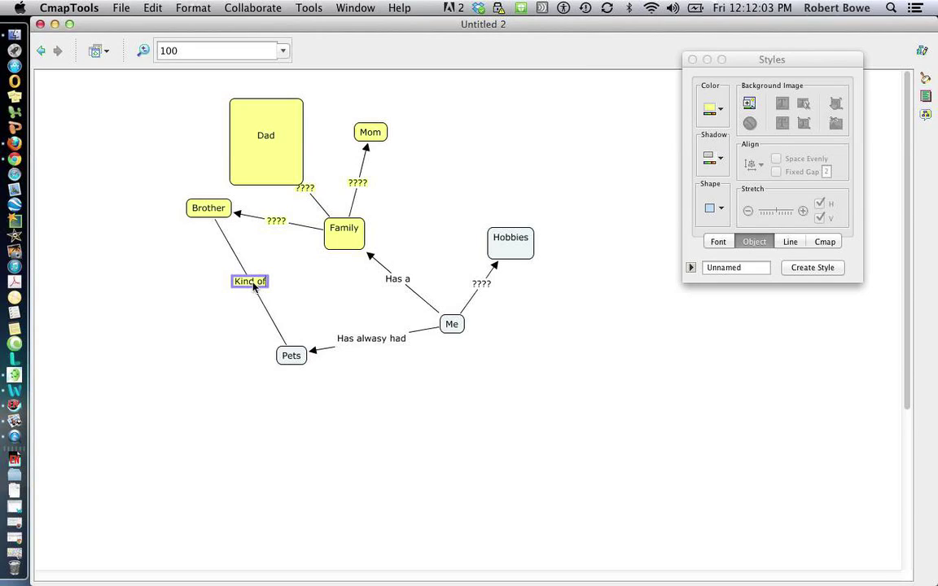
text( like a)
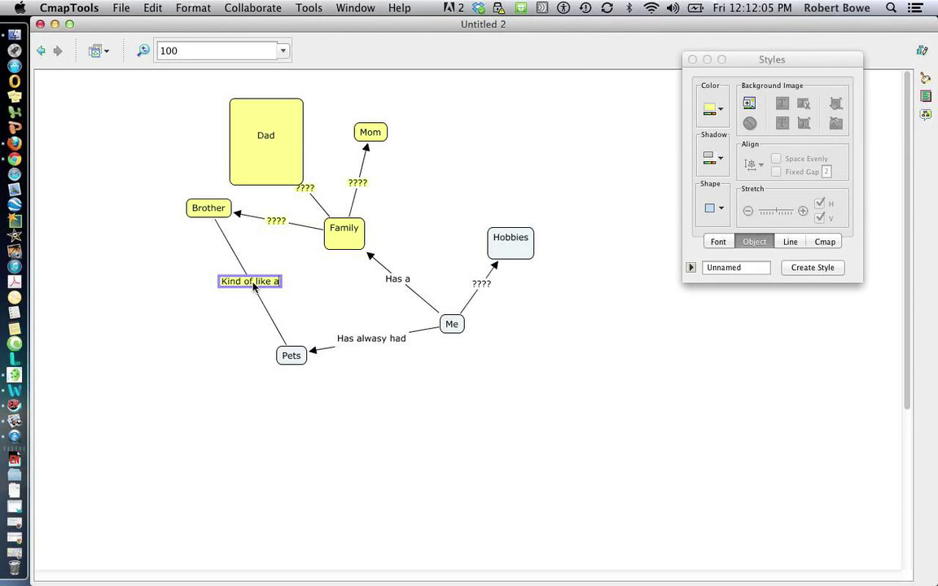
click(298, 291)
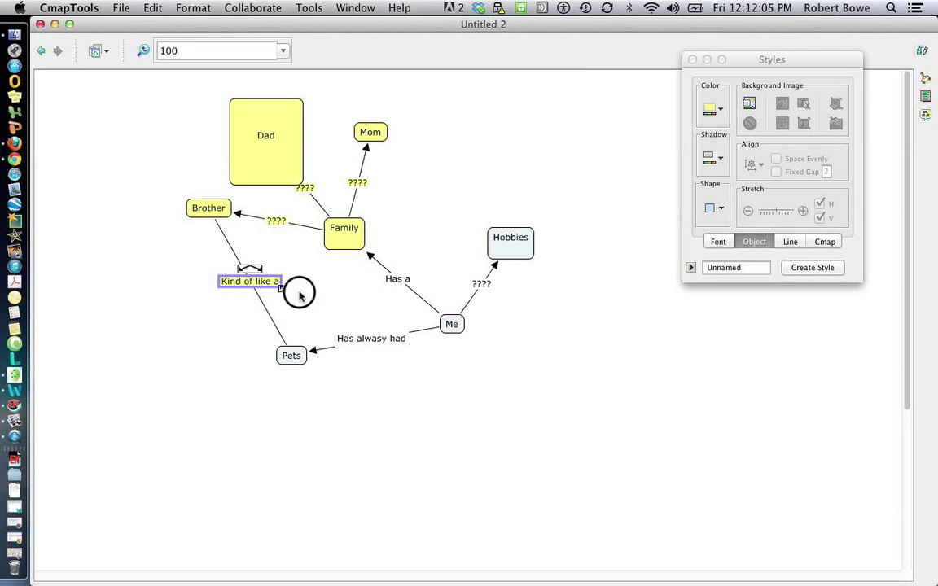
Change the shape of the Brother and Pets concepts to an oval
click(211, 210)
click(295, 357)
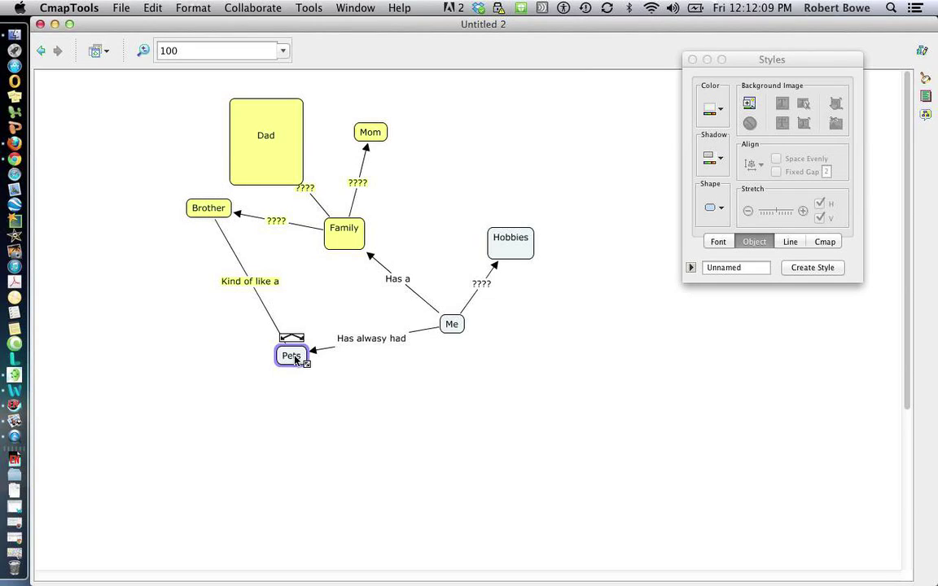
shift+click(209, 211)
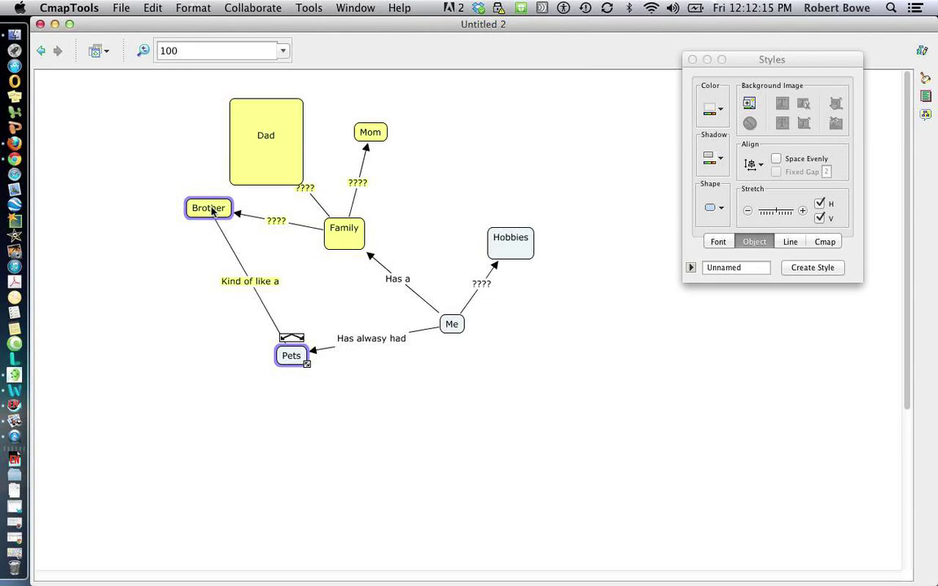
click(716, 217)
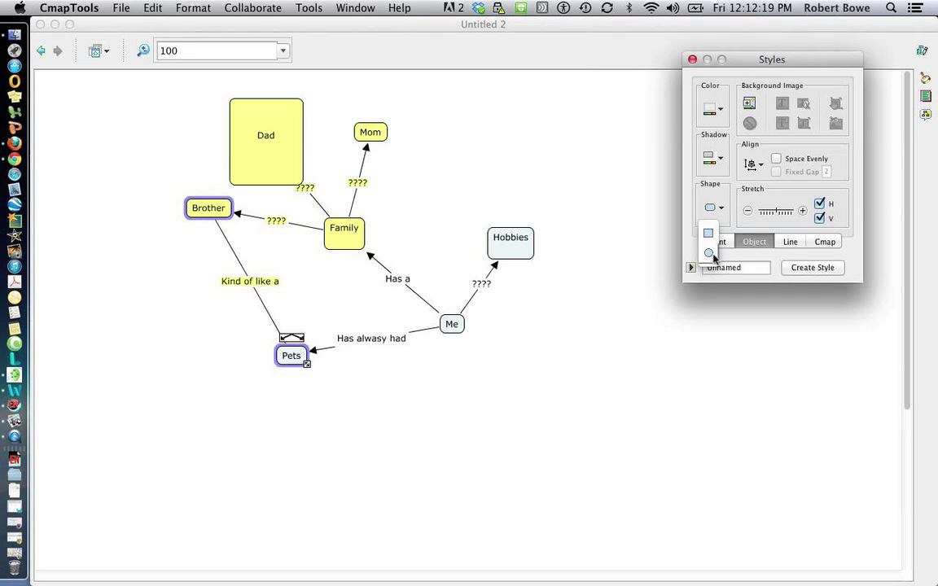
click(709, 253)
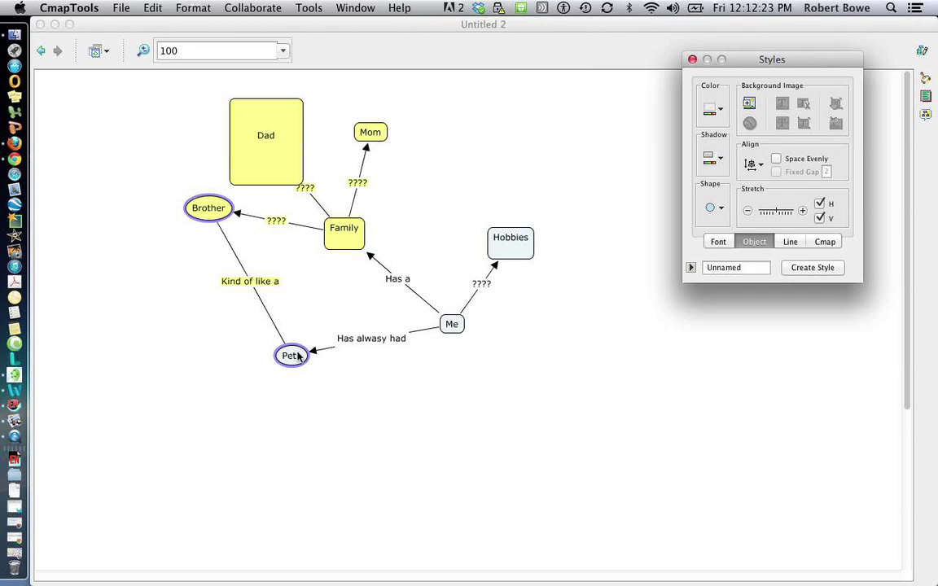
Add a magenta shadow to the Brother and Pets concepts and move both together farther left in the map
click(720, 163)
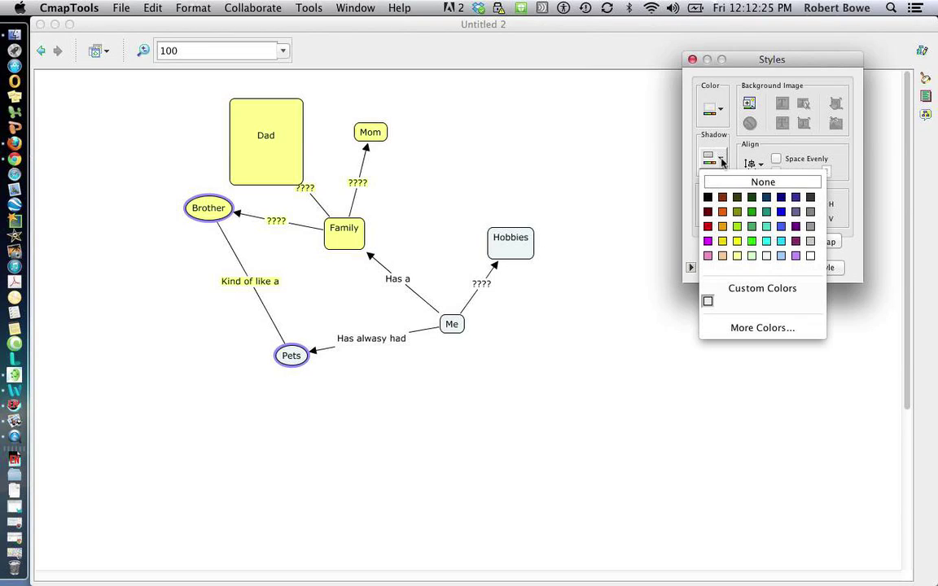
click(708, 242)
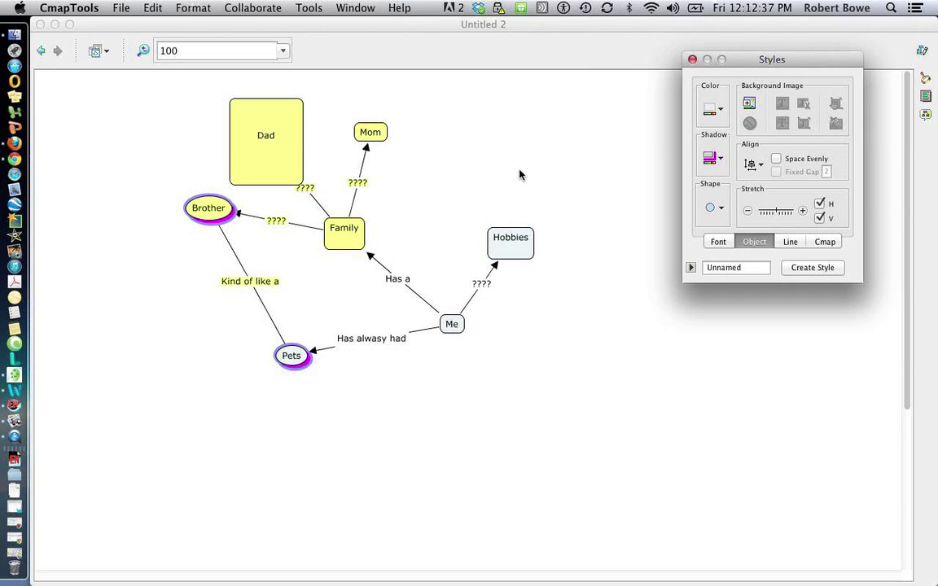
click(294, 361)
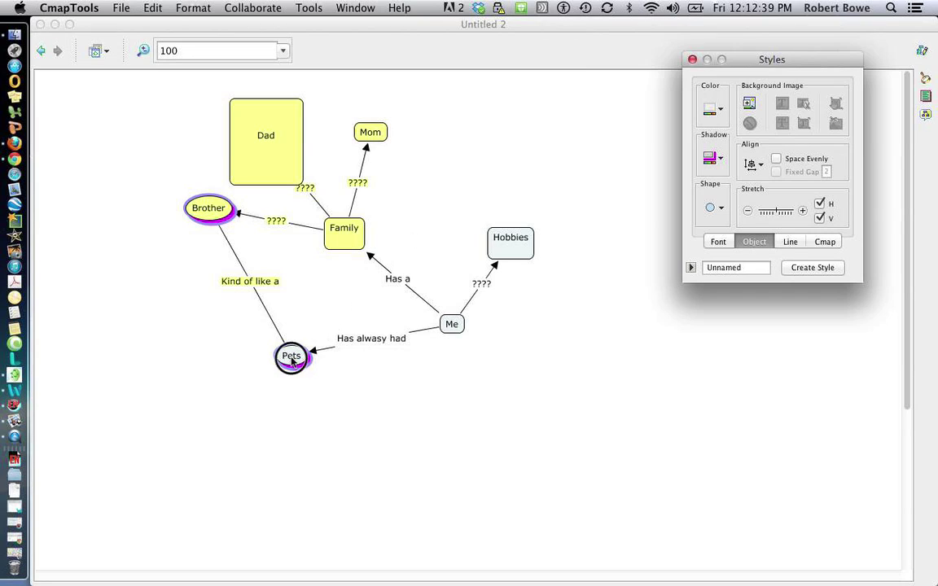
drag(293, 360, 213, 375)
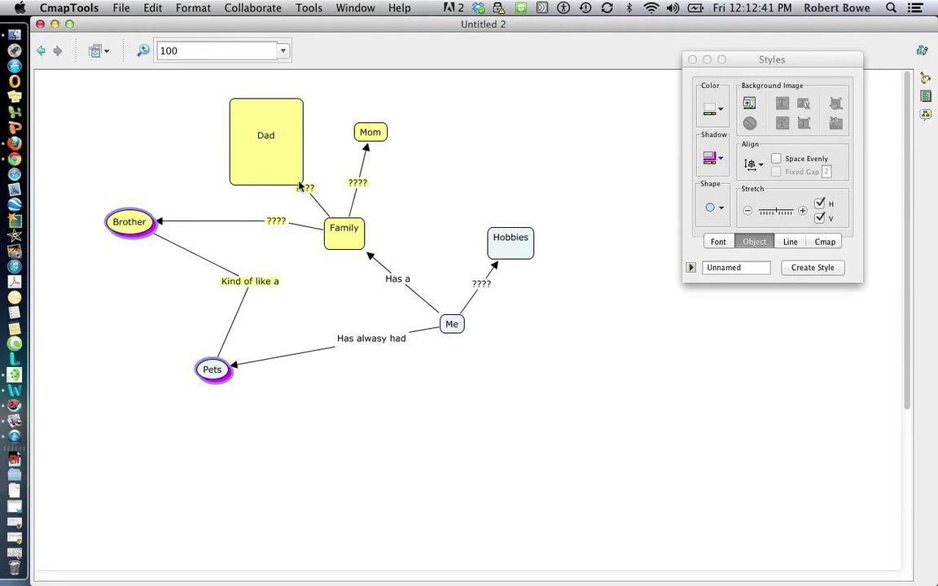
Shift the Family concept slightly down-left and move the whole yellow family group with its linking phrases to below and right of Me
drag(352, 242, 336, 272)
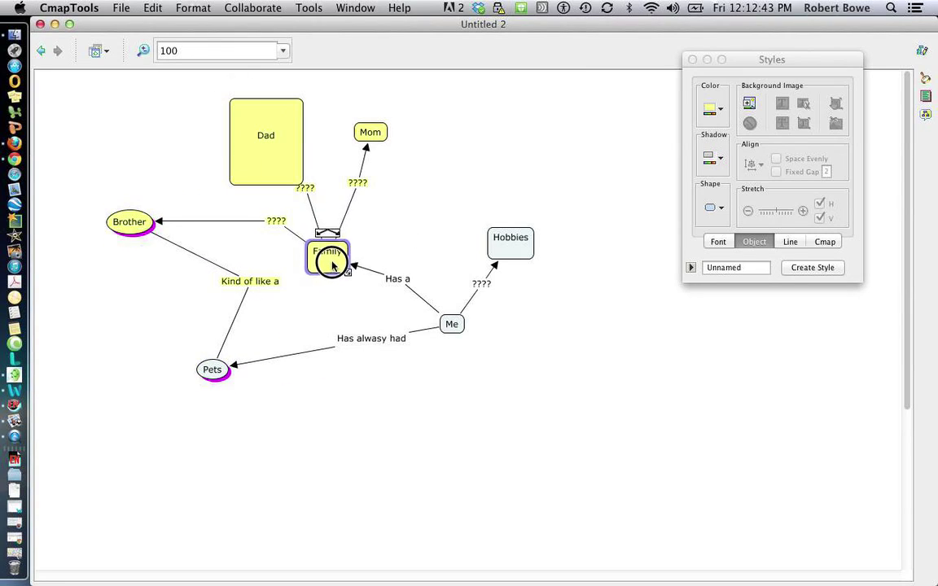
click(101, 105)
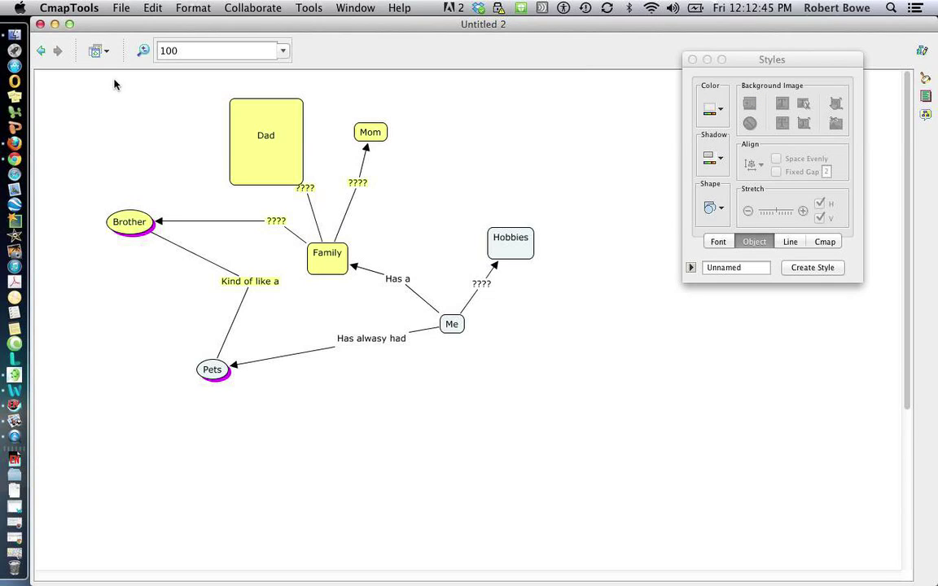
drag(75, 95, 377, 291)
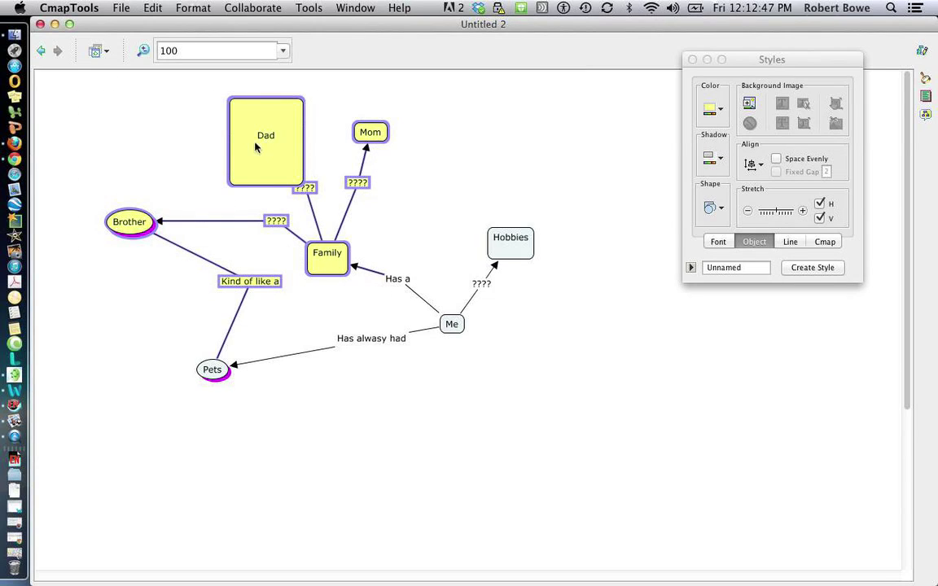
drag(260, 151, 551, 371)
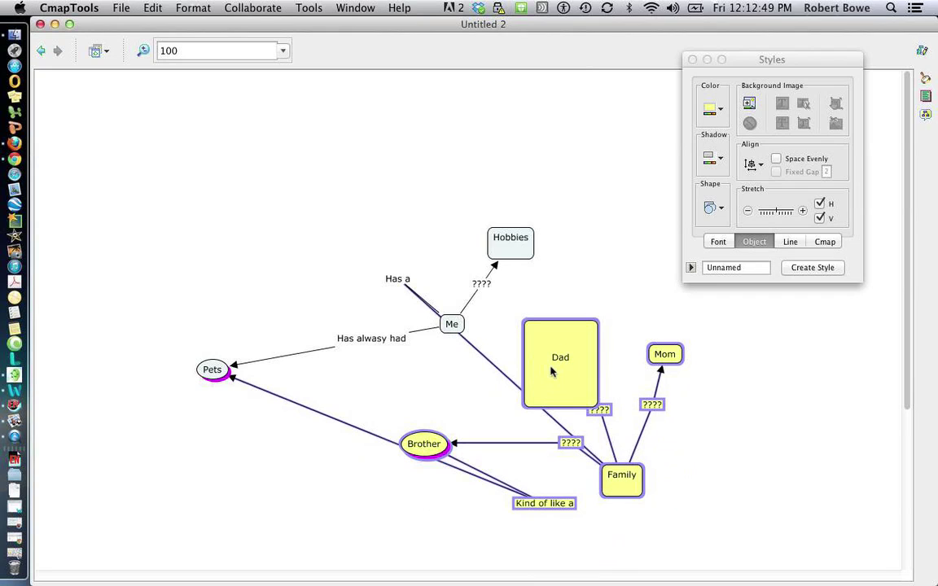
Rearrange the Me and Hobbies concepts and their linking phrases toward the upper part of the map, clear of the family group
drag(452, 325, 344, 228)
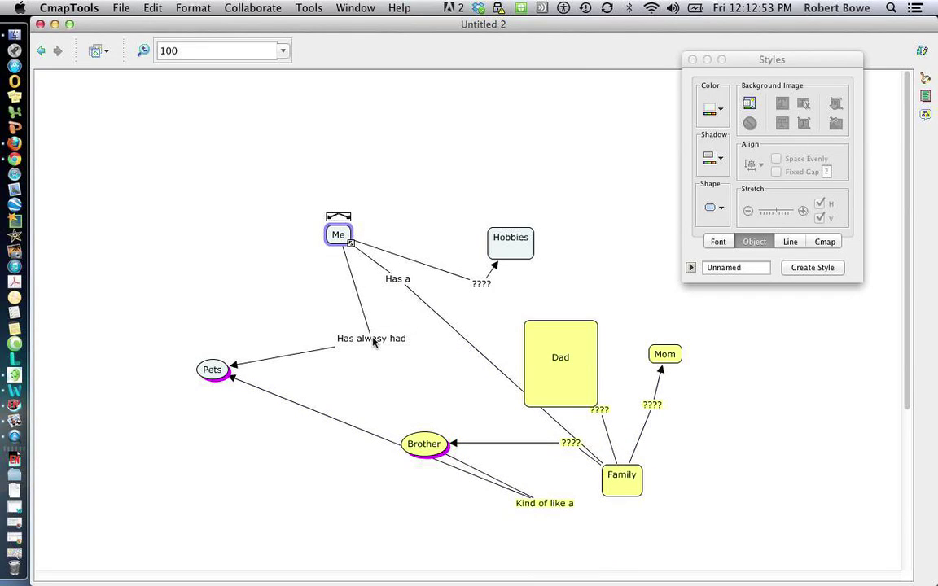
drag(373, 338, 307, 307)
drag(514, 246, 511, 197)
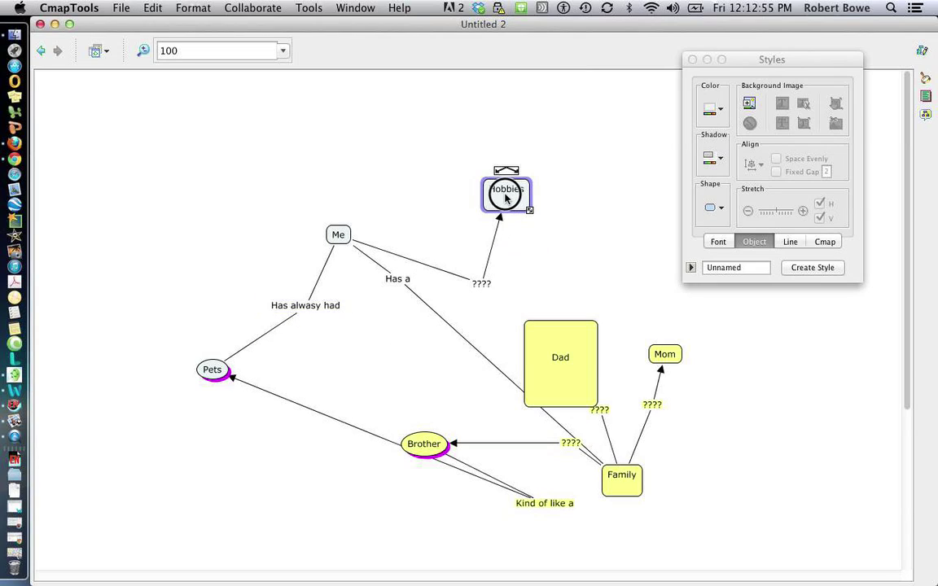
drag(481, 283, 438, 241)
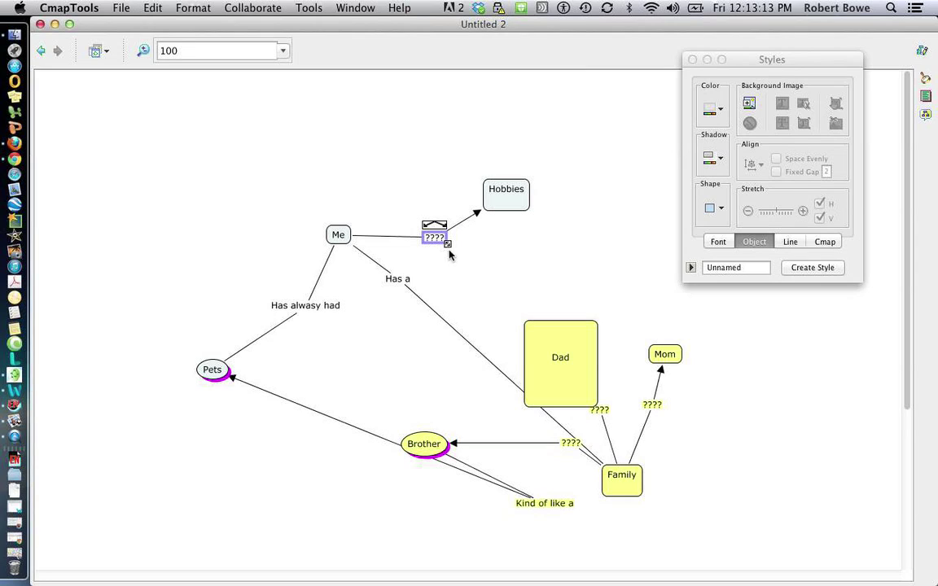
click(16, 554)
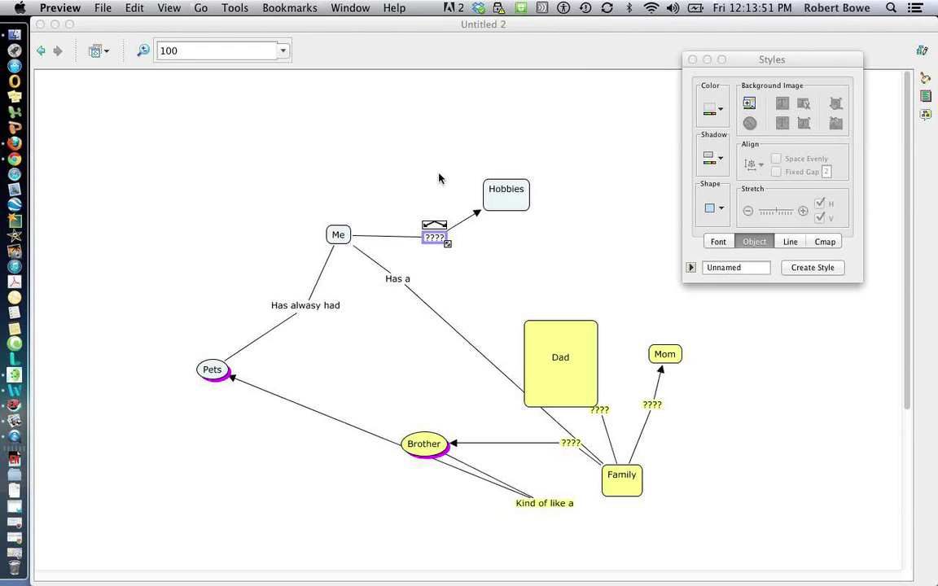
click(104, 9)
key(Escape)
click(125, 173)
Start exporting the Cmap as a JPEG image file and name it "My CMAP about Me"
click(121, 7)
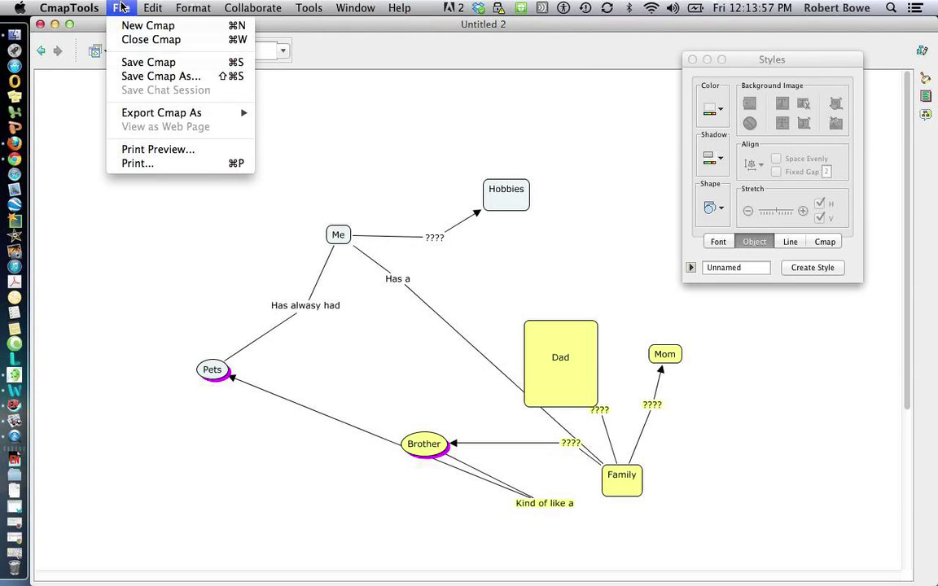
mouse_move(140, 117)
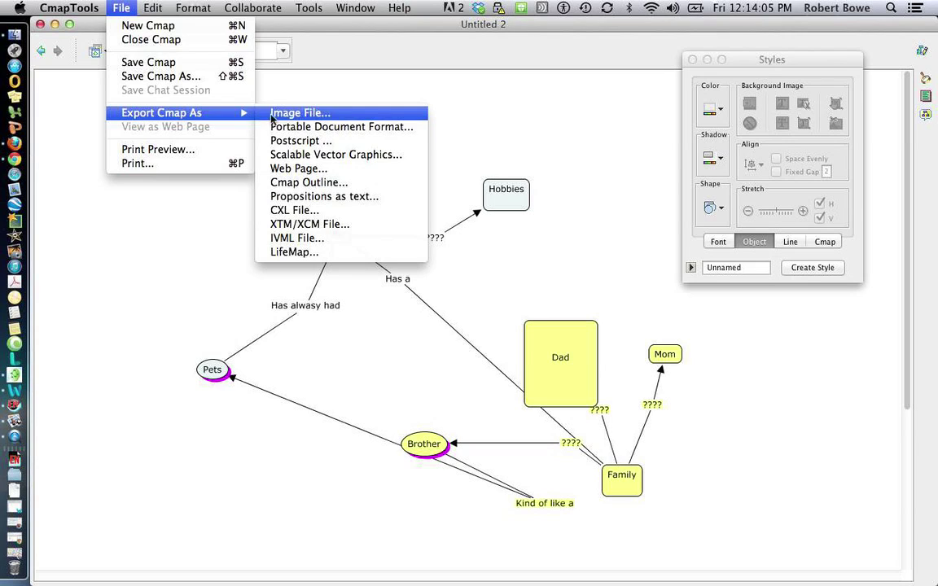
click(305, 118)
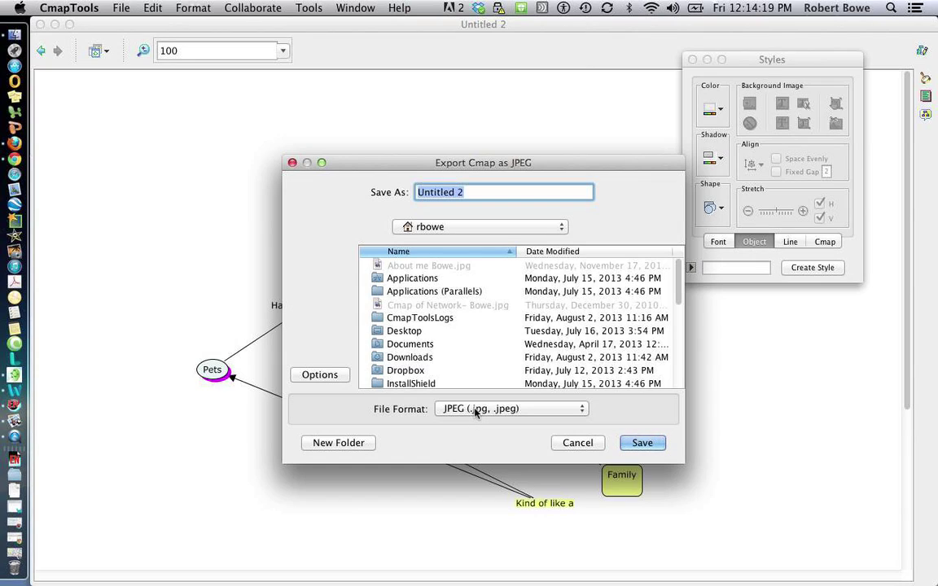
key(BackSpace)
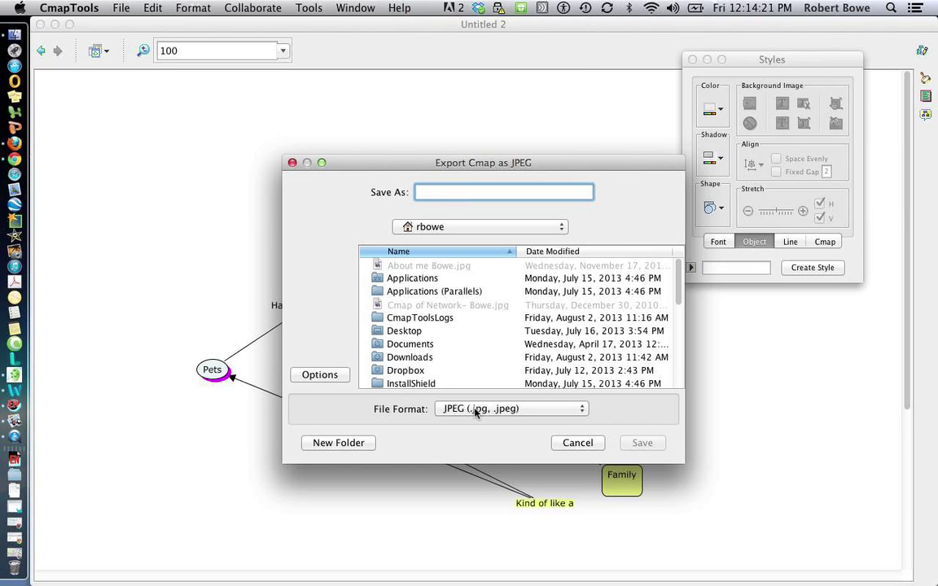
text(My )
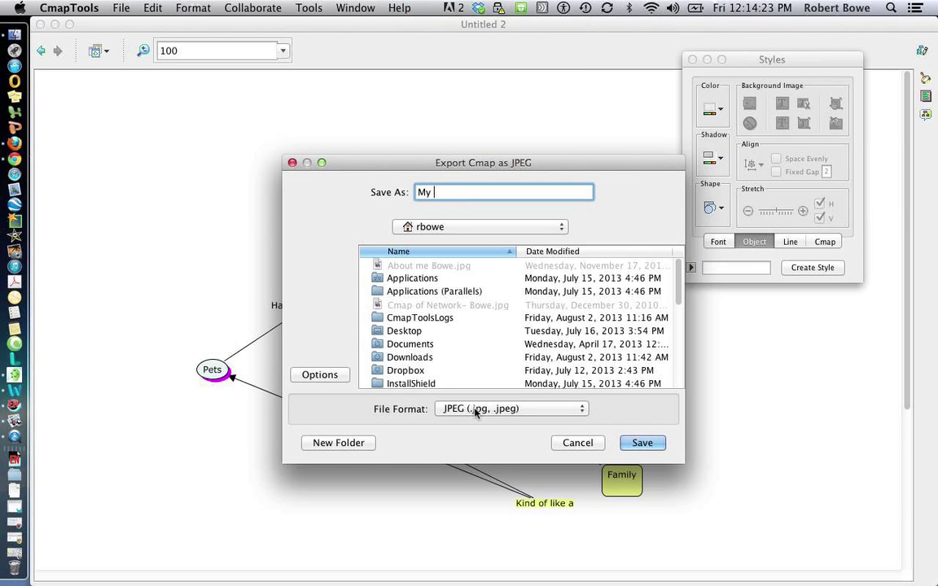
text(CMAP about Me)
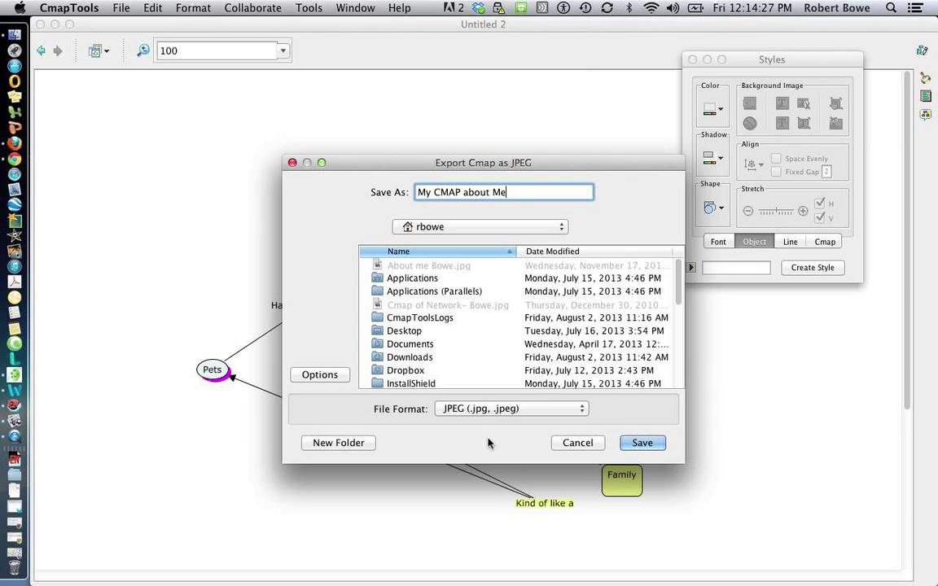
Browse for a save location from Macintosh HD through the Users folder back into the home folder
click(504, 234)
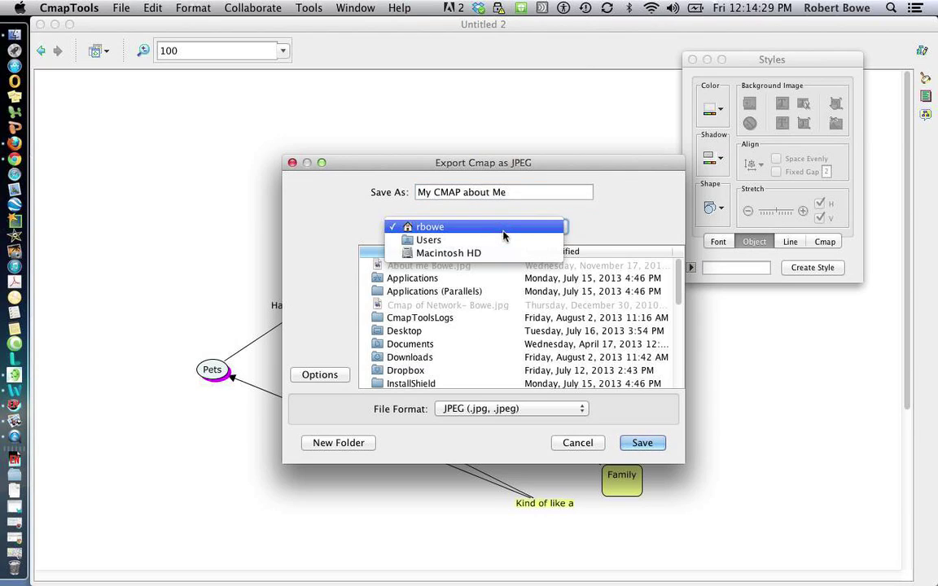
click(489, 252)
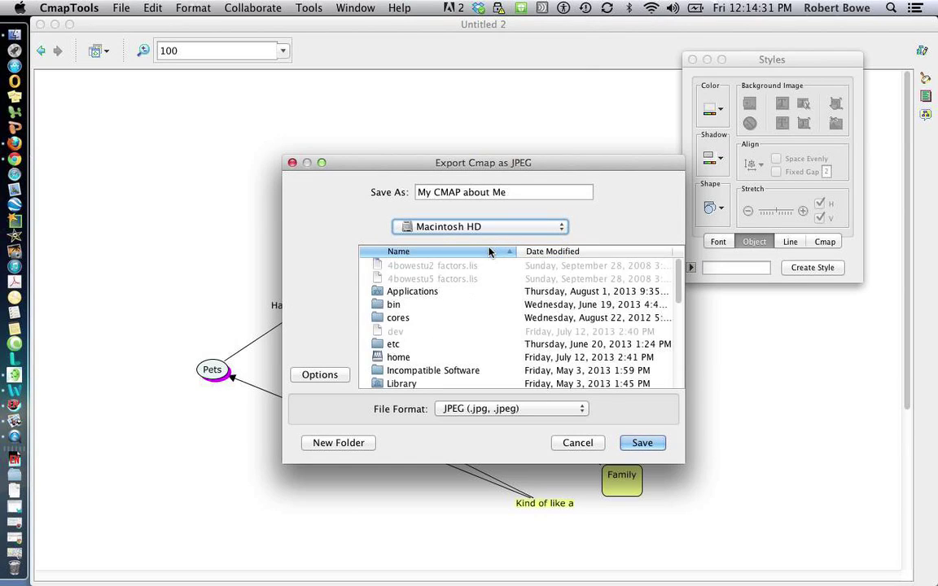
scroll(425, 352, down, 3)
scroll(425, 352, down, 8)
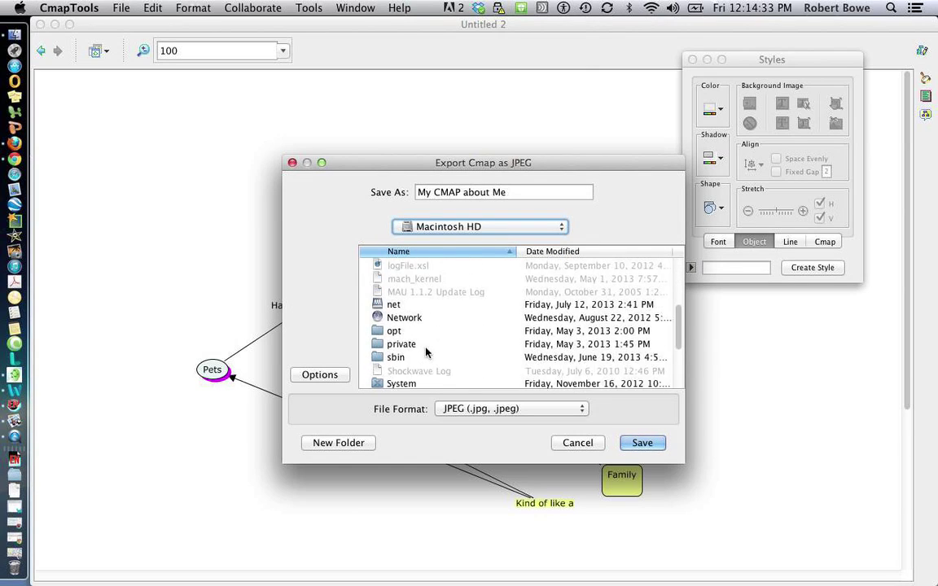
click(505, 228)
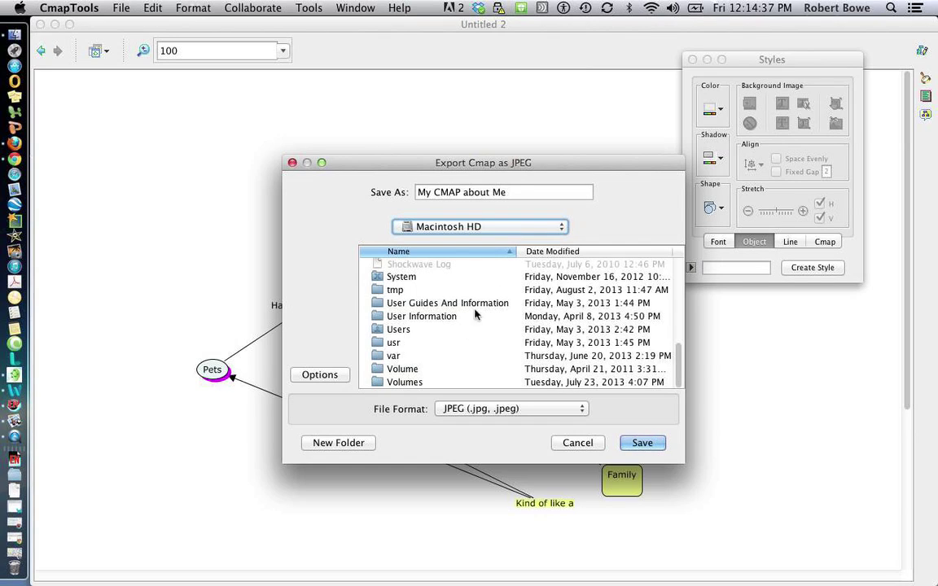
double_click(398, 329)
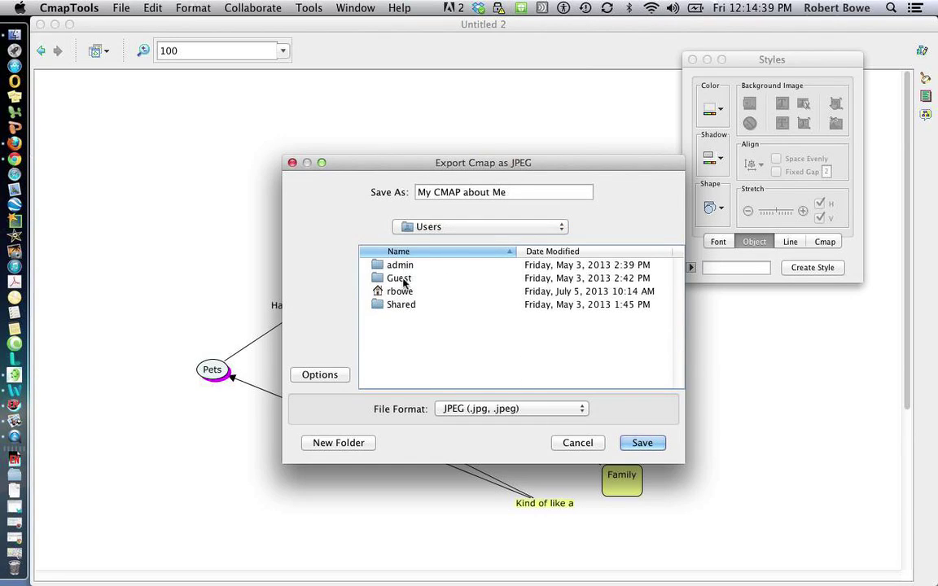
double_click(400, 291)
Choose the Desktop folder as the save location and complete the JPEG export
double_click(417, 330)
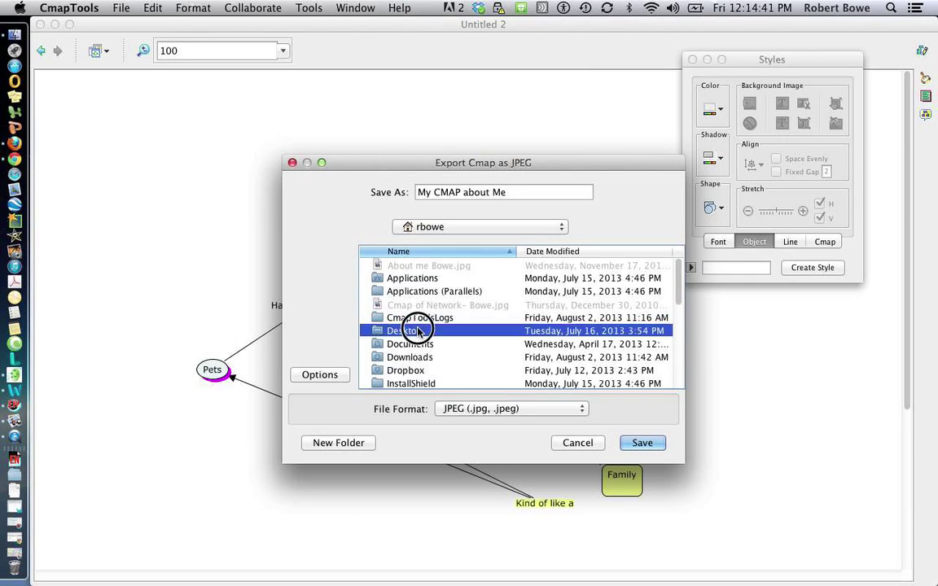
click(642, 444)
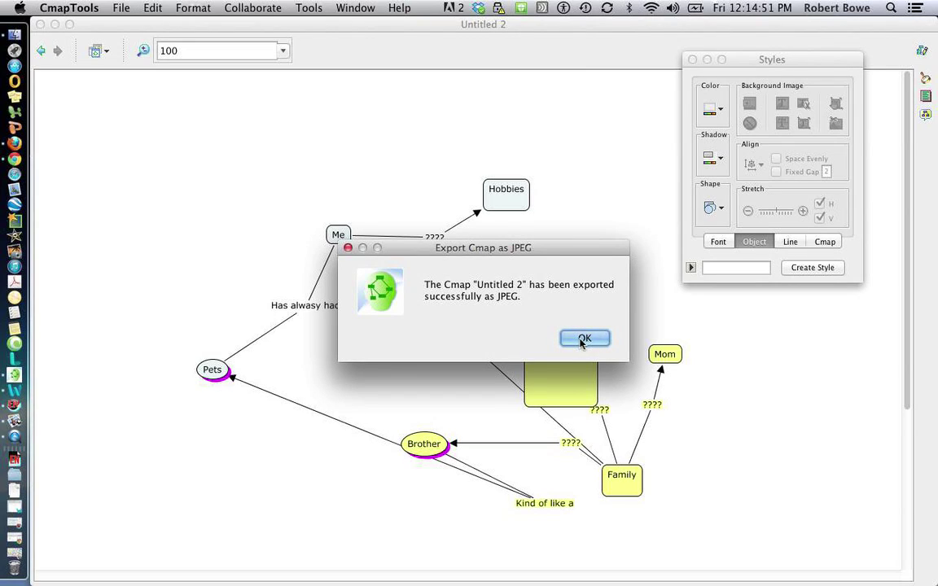
click(583, 340)
Show the desktop and open the exported image "My CMAP about Me.jpg" in Preview
click(597, 278)
key(F11)
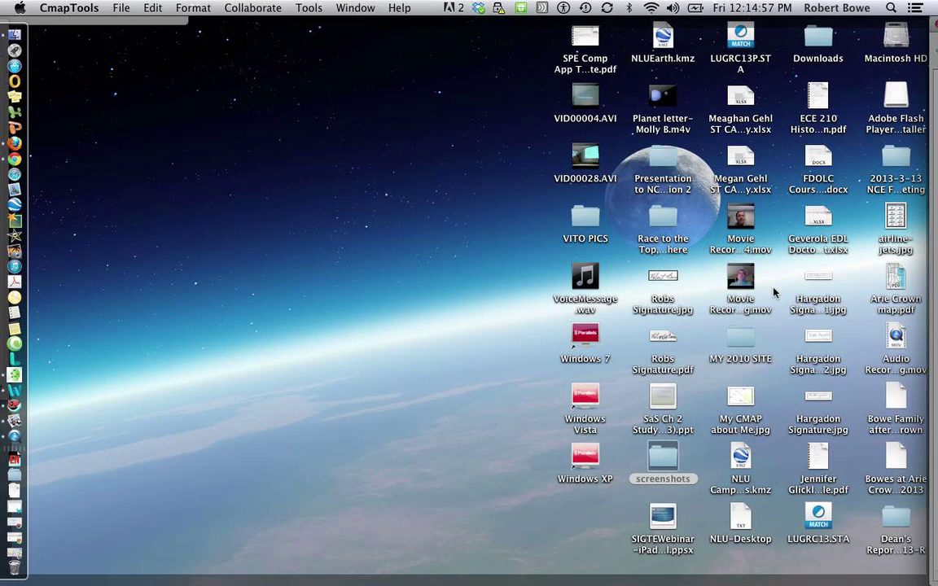
double_click(742, 397)
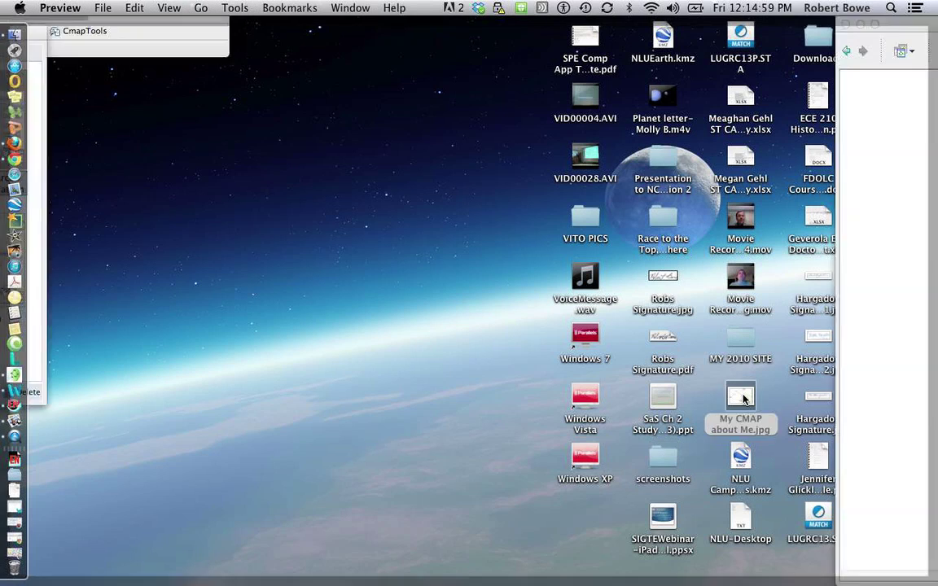